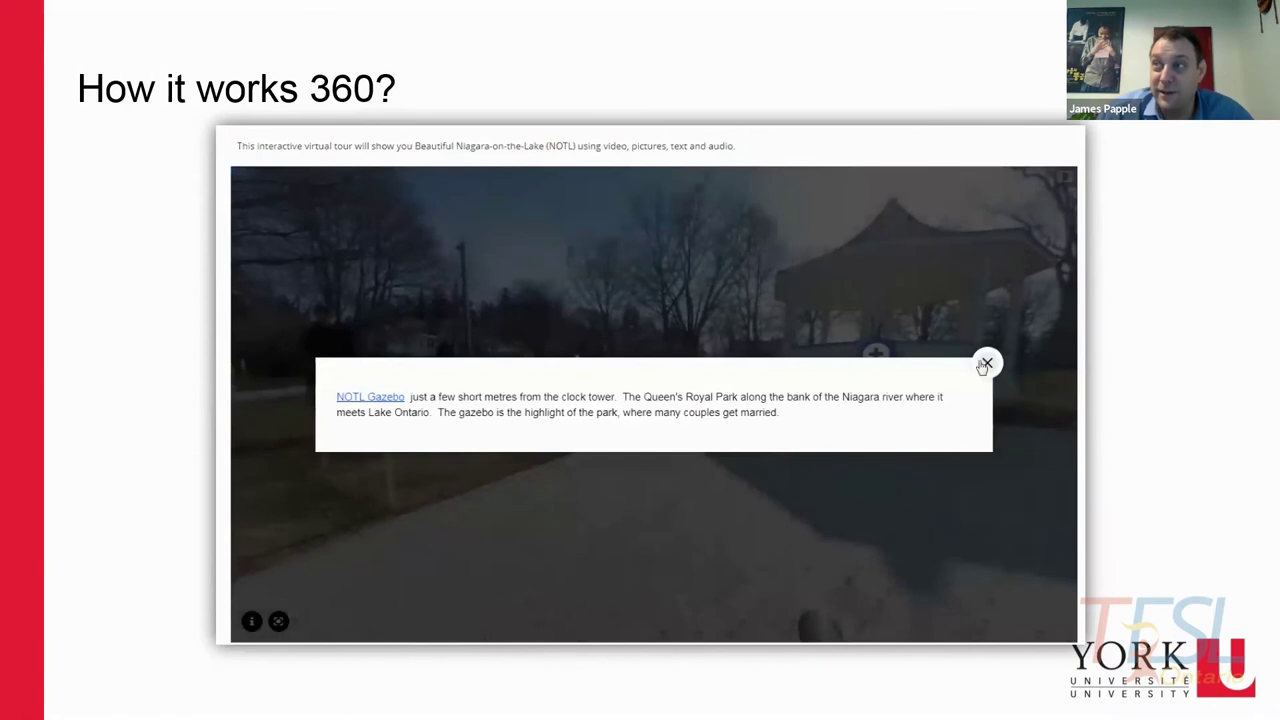
Dismiss the gazebo and Fort Niagara popups, rotate toward the lakeshore, then travel to the clock-tower street
{"action": "left_click", "coordinate": [987, 362]}
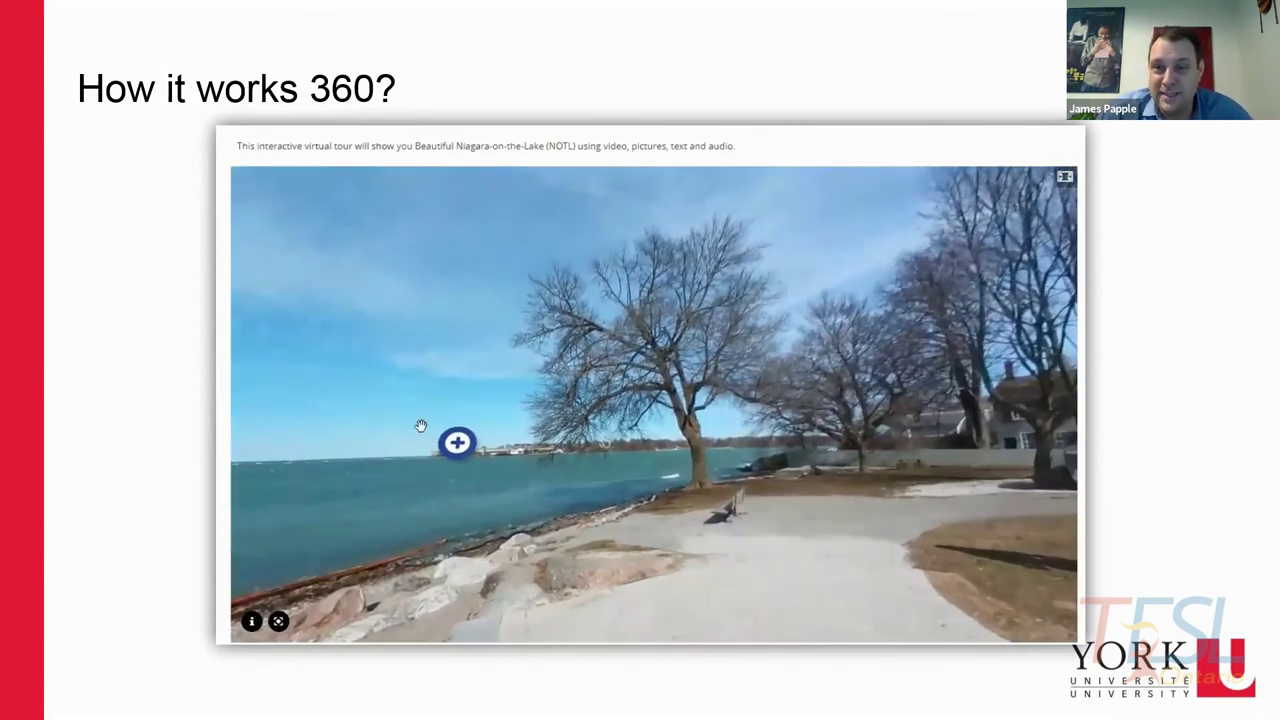
{"action": "left_click", "coordinate": [460, 444]}
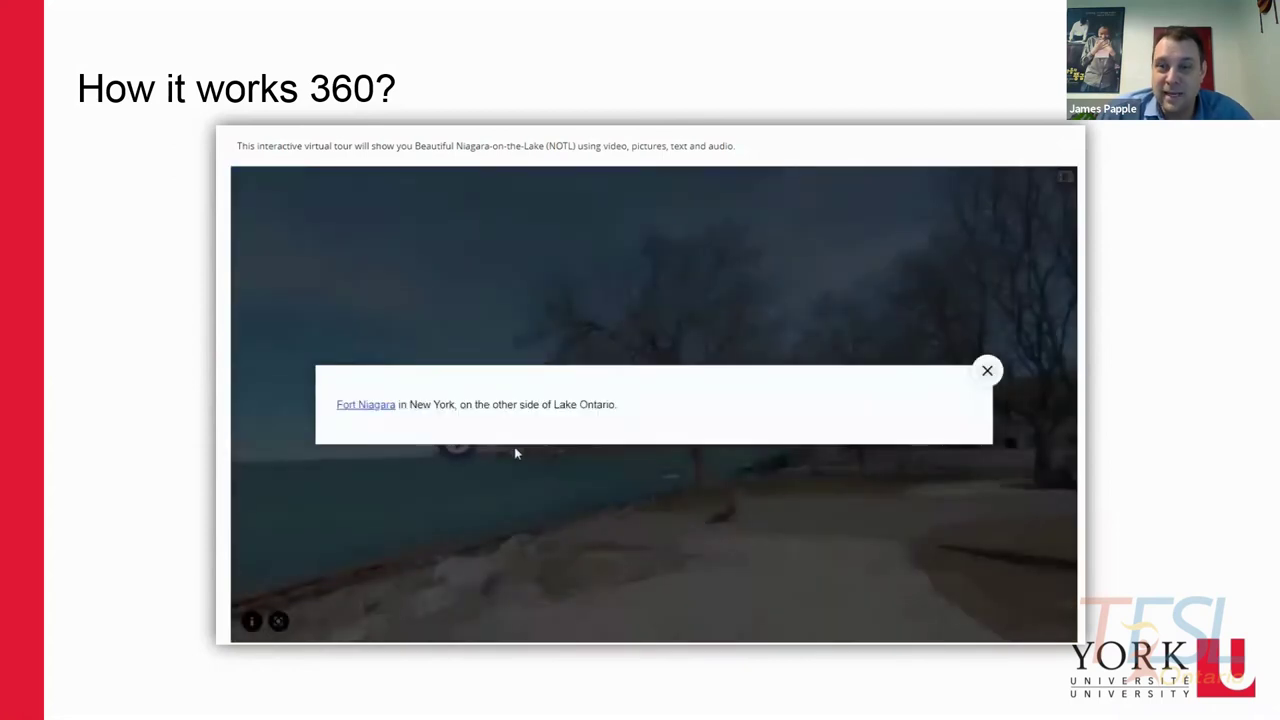
{"action": "left_click", "coordinate": [987, 371]}
{"action": "left_click_drag", "start_coordinate": [662, 463], "coordinate": [1070, 470]}
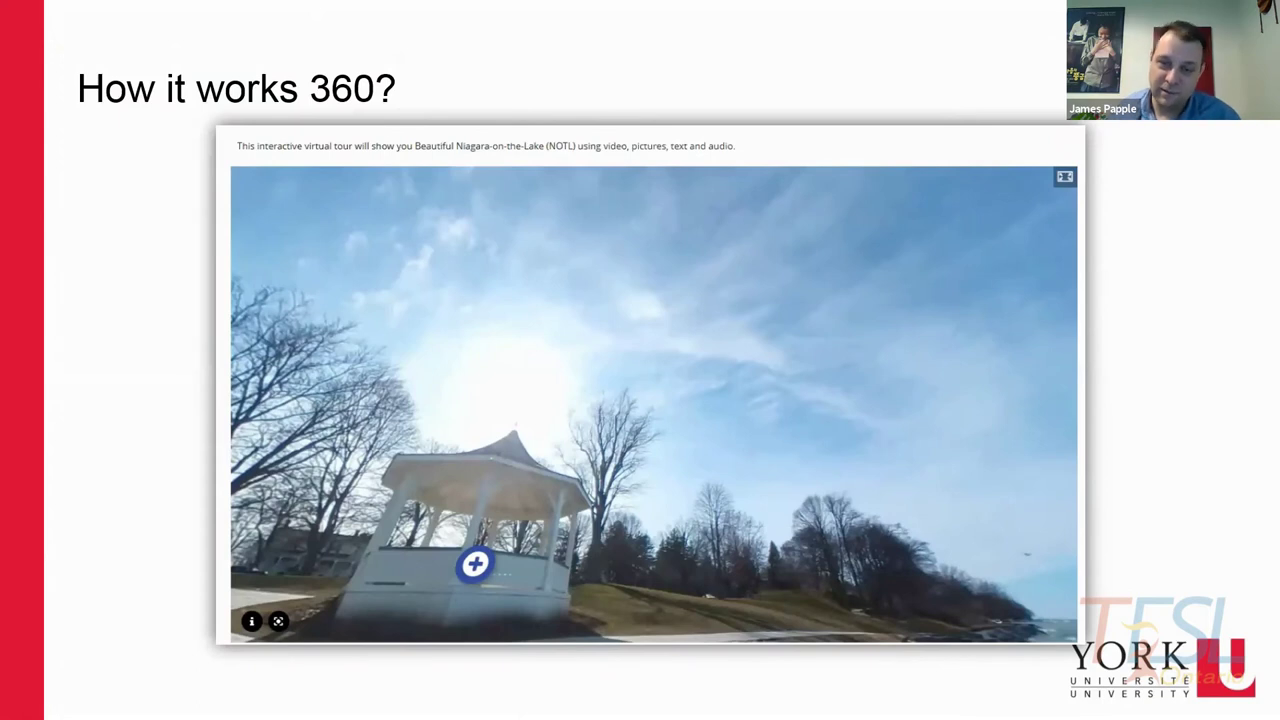
{"action": "left_click", "coordinate": [475, 565]}
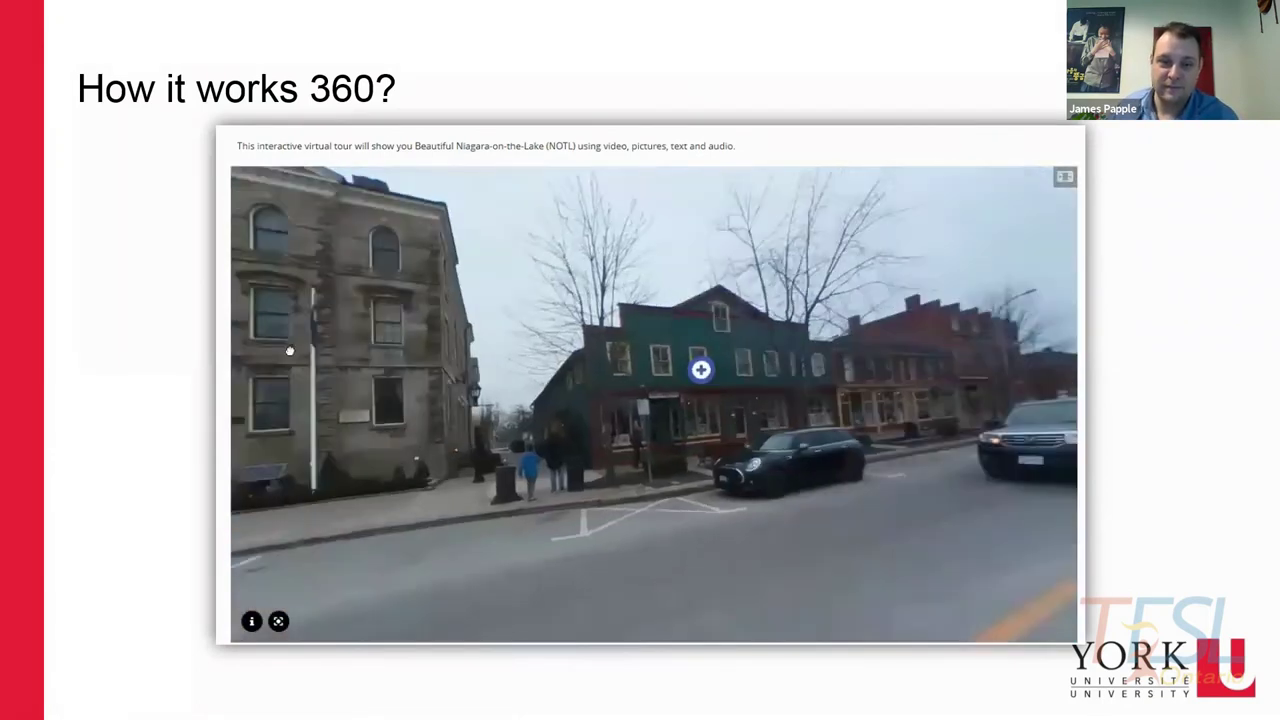
{"action": "left_click_drag", "start_coordinate": [289, 350], "coordinate": [785, 450]}
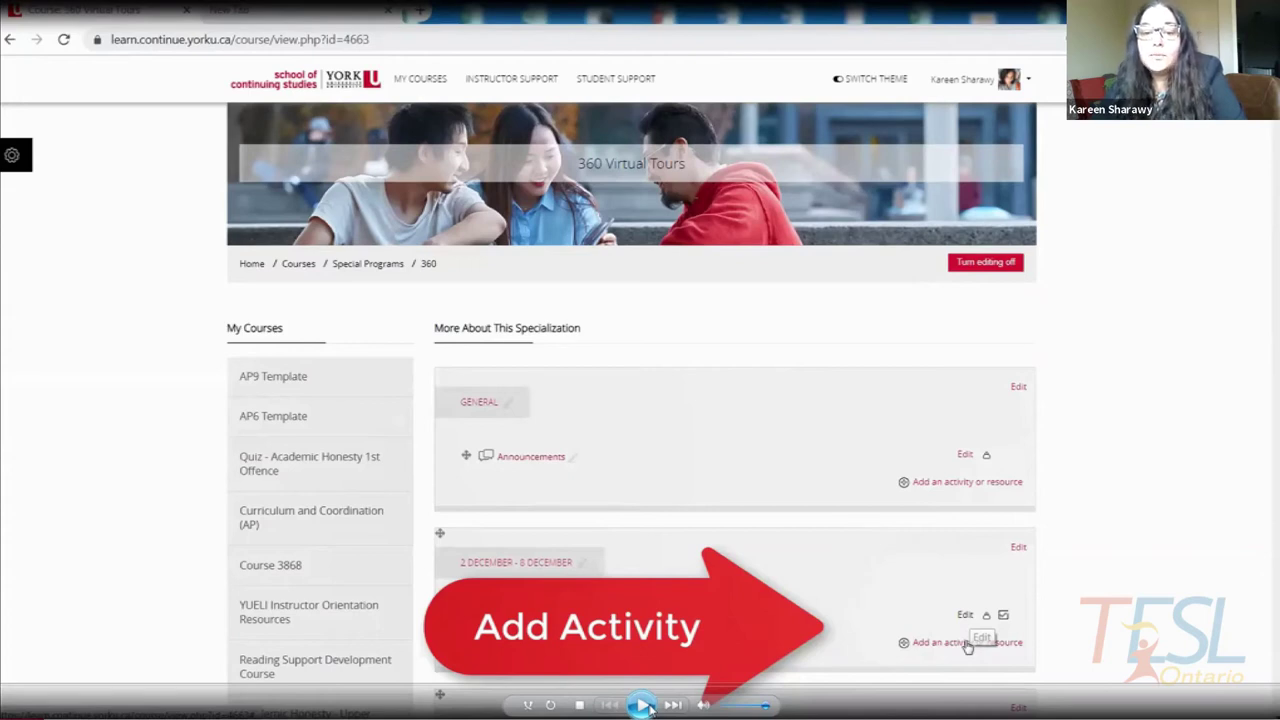
Enter 'Adventure 1' as the description of the new Interactive Content activity
{"action": "left_click", "coordinate": [643, 705]}
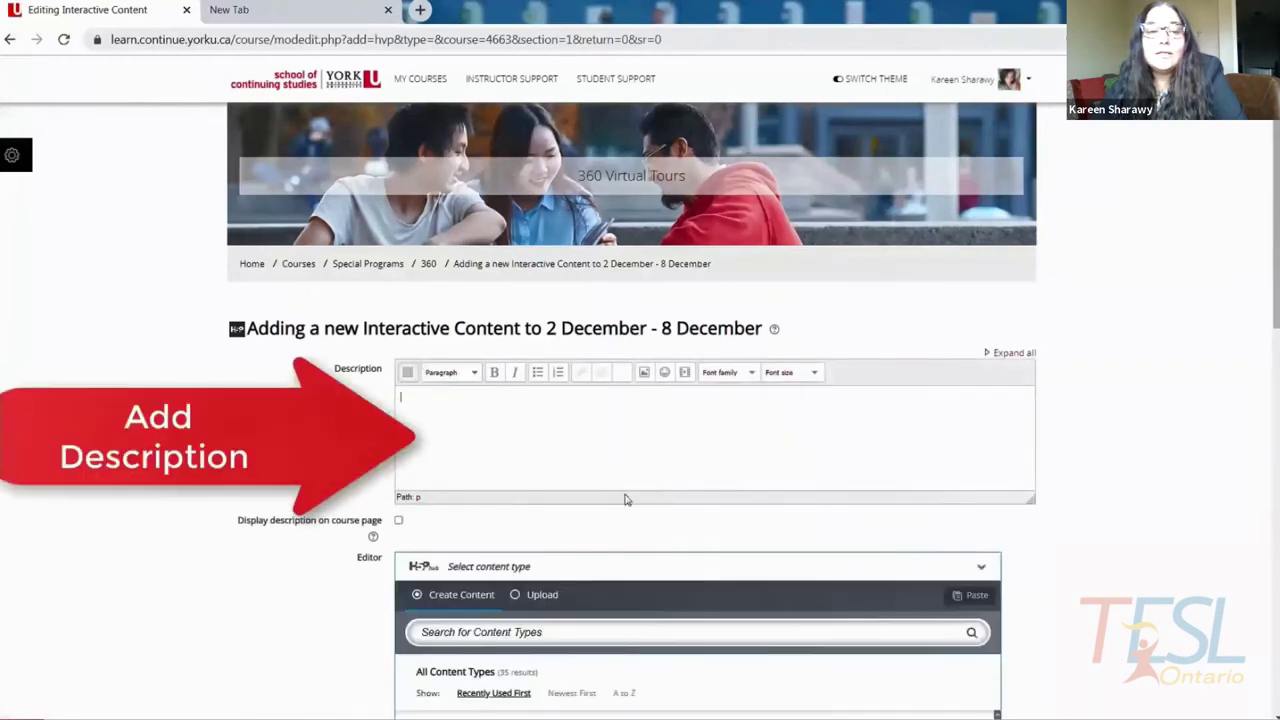
{"action": "type", "text": "Adv"}
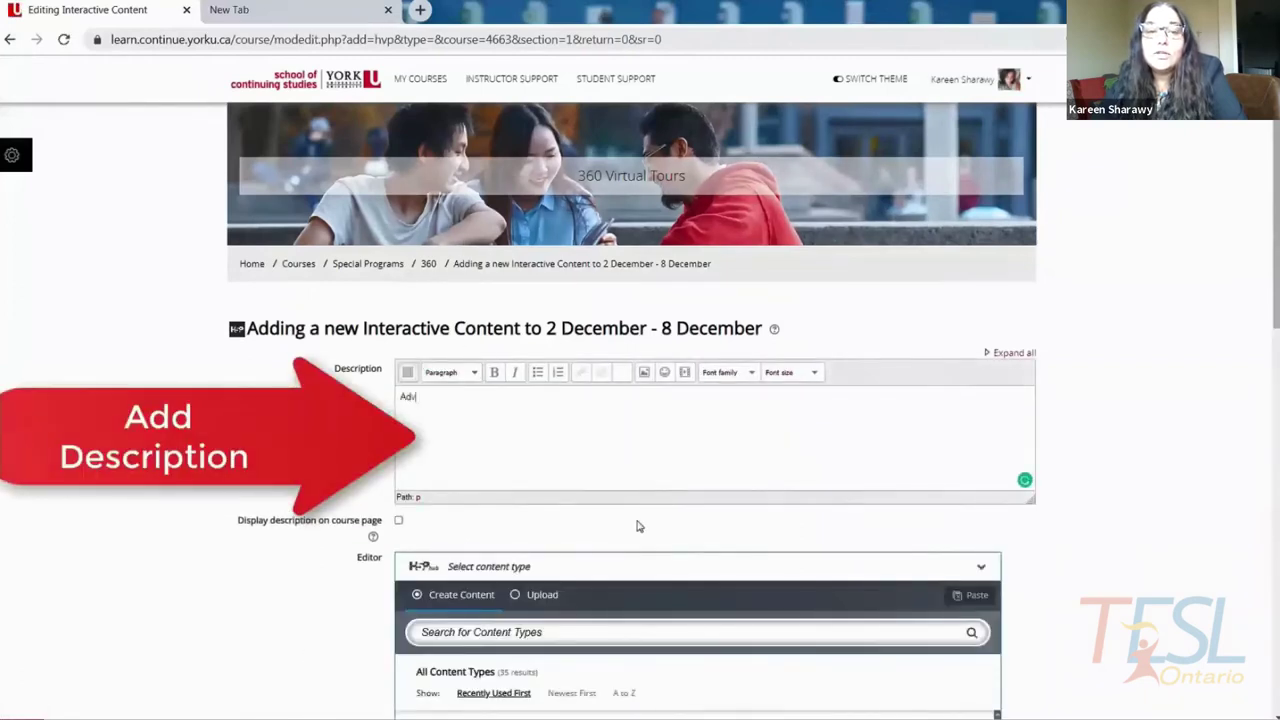
{"action": "type", "text": "enture"}
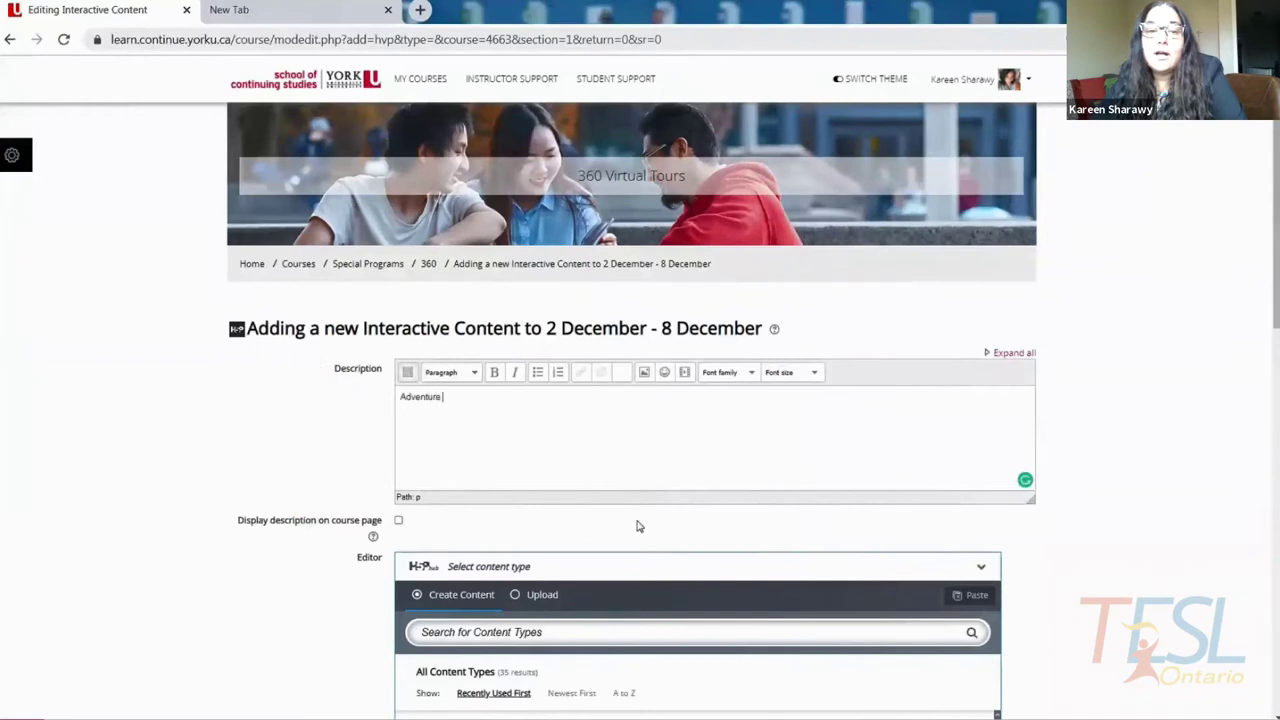
{"action": "type", "text": " 1"}
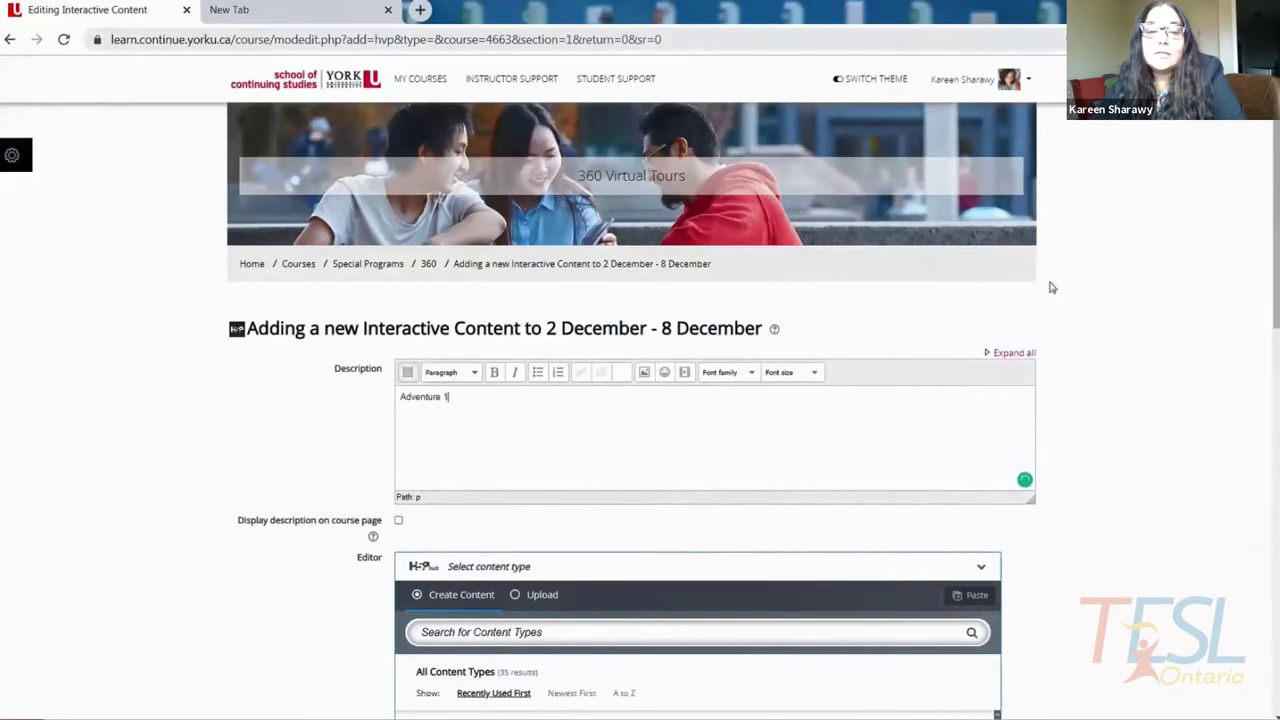
{"action": "scroll", "coordinate": [1063, 529], "scroll_direction": "down", "scroll_amount": 2}
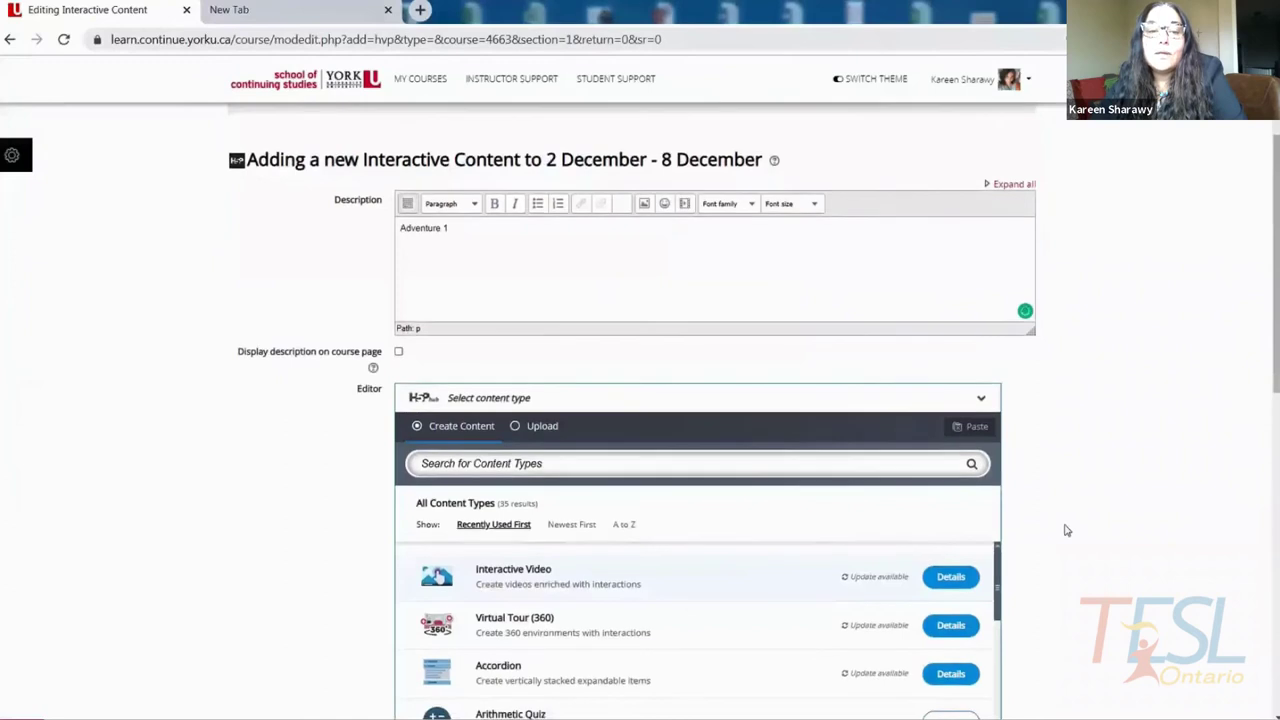
Pick Interactive Video as the H5P type, title it 'TRIP 1', and open Add a video
{"action": "scroll", "coordinate": [578, 420], "scroll_direction": "down", "scroll_amount": 2}
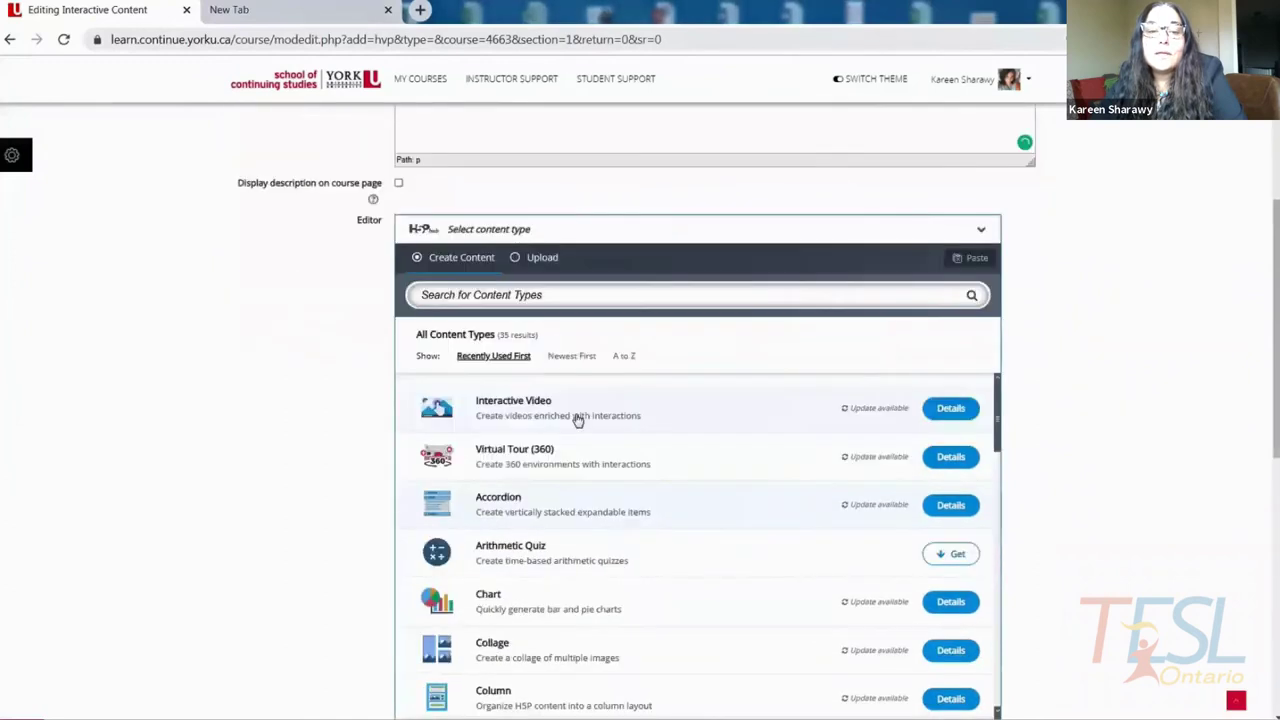
{"action": "left_click", "coordinate": [515, 402]}
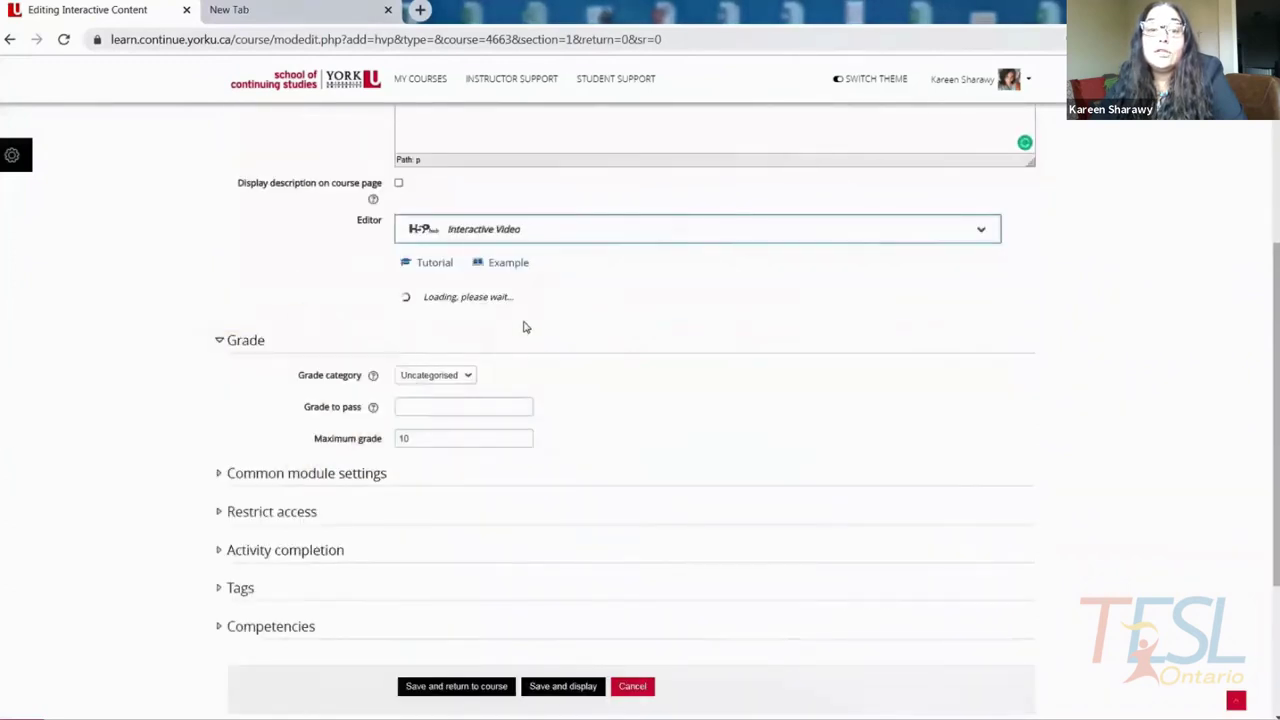
{"action": "scroll", "coordinate": [525, 327], "scroll_direction": "up", "scroll_amount": 2}
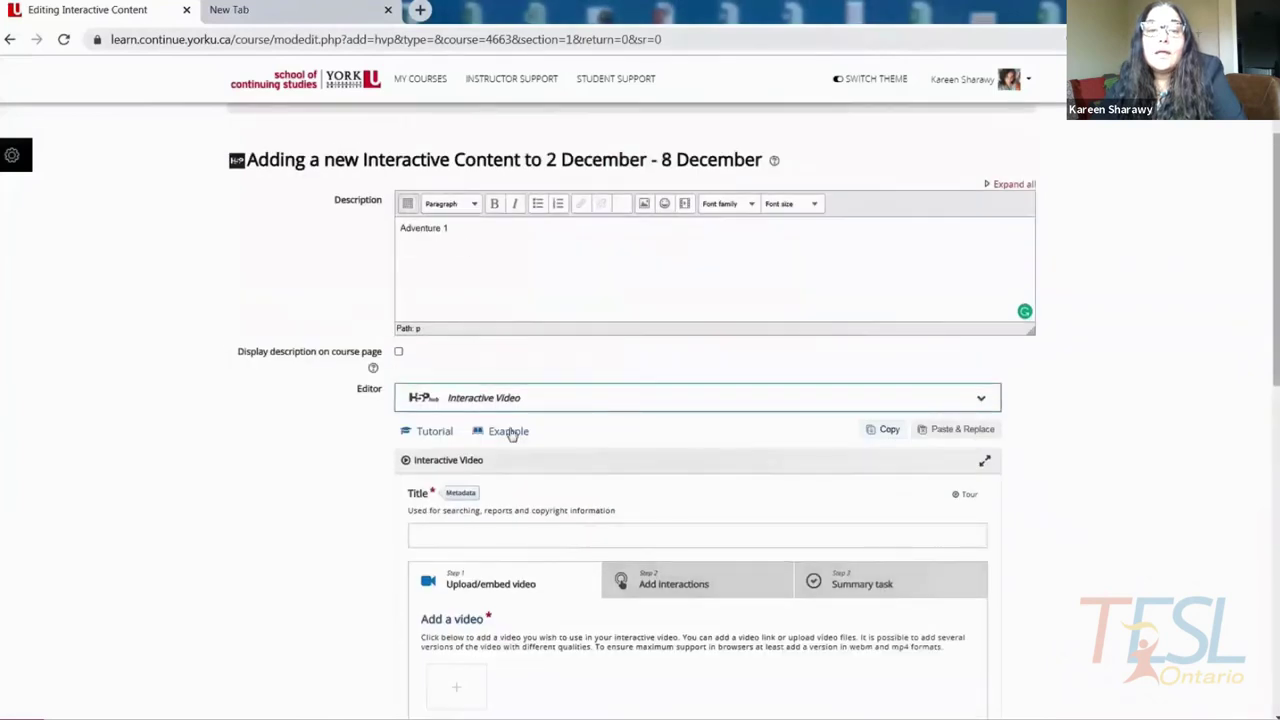
{"action": "scroll", "coordinate": [511, 435], "scroll_direction": "down", "scroll_amount": 1}
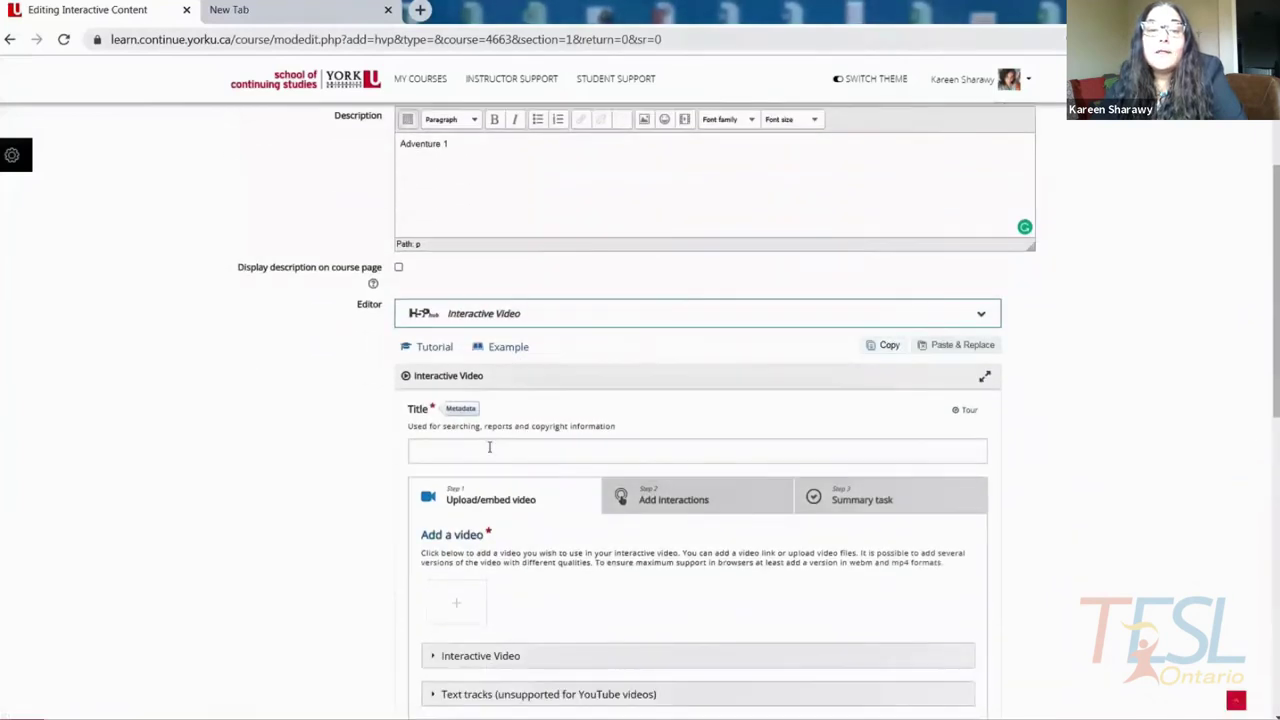
{"action": "left_click", "coordinate": [491, 450]}
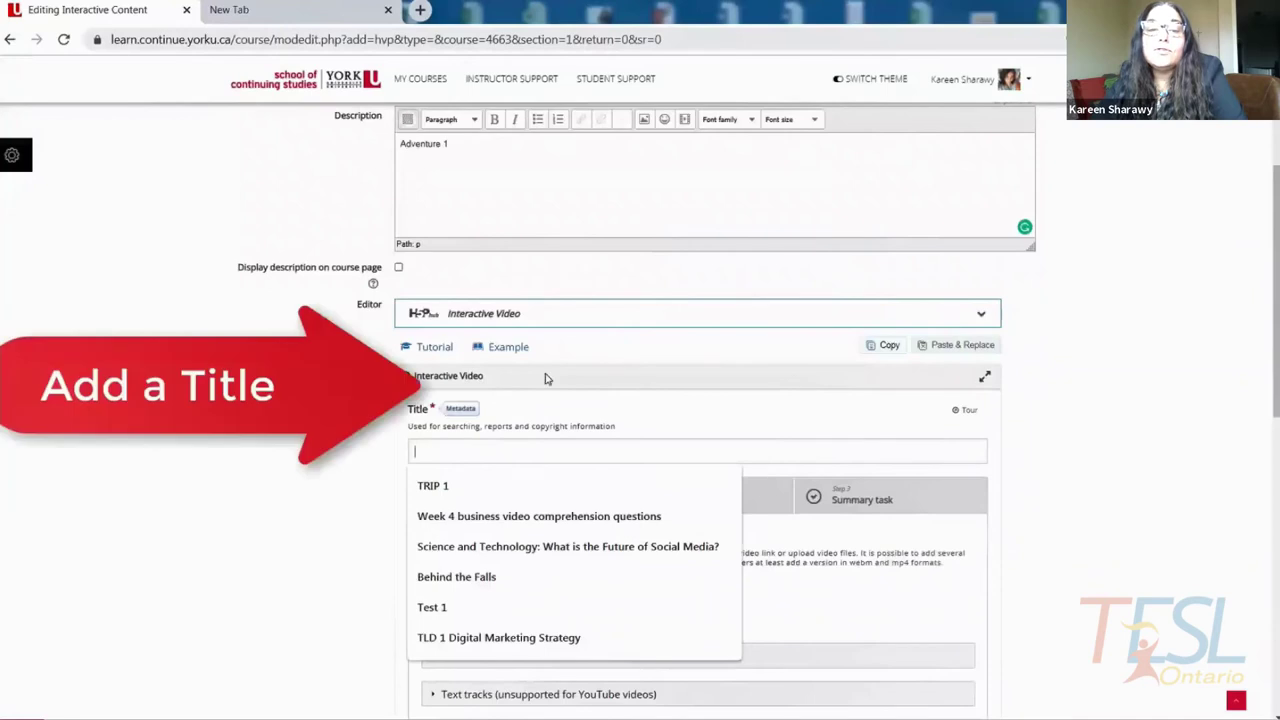
{"action": "left_click", "coordinate": [441, 486]}
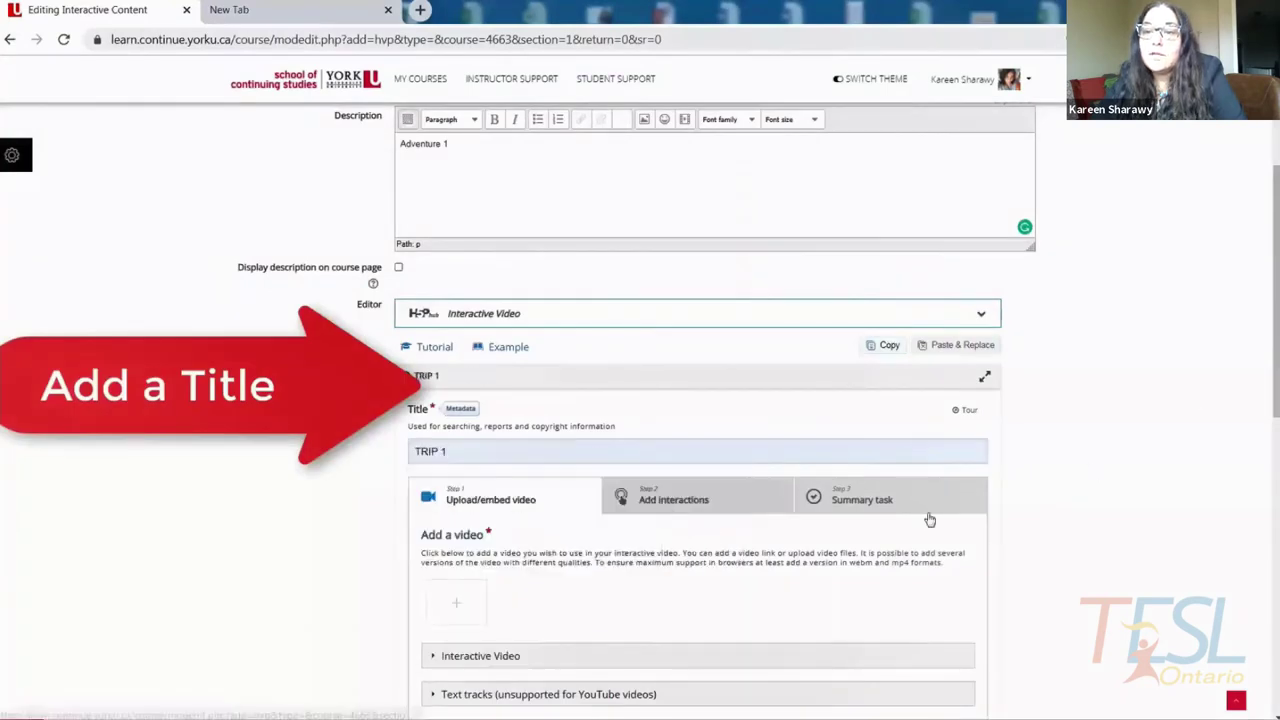
{"action": "left_click", "coordinate": [452, 605]}
Paste and insert the Niagara Falls 360 YouTube link, then go to the Add interactions step
{"action": "left_click", "coordinate": [724, 656]}
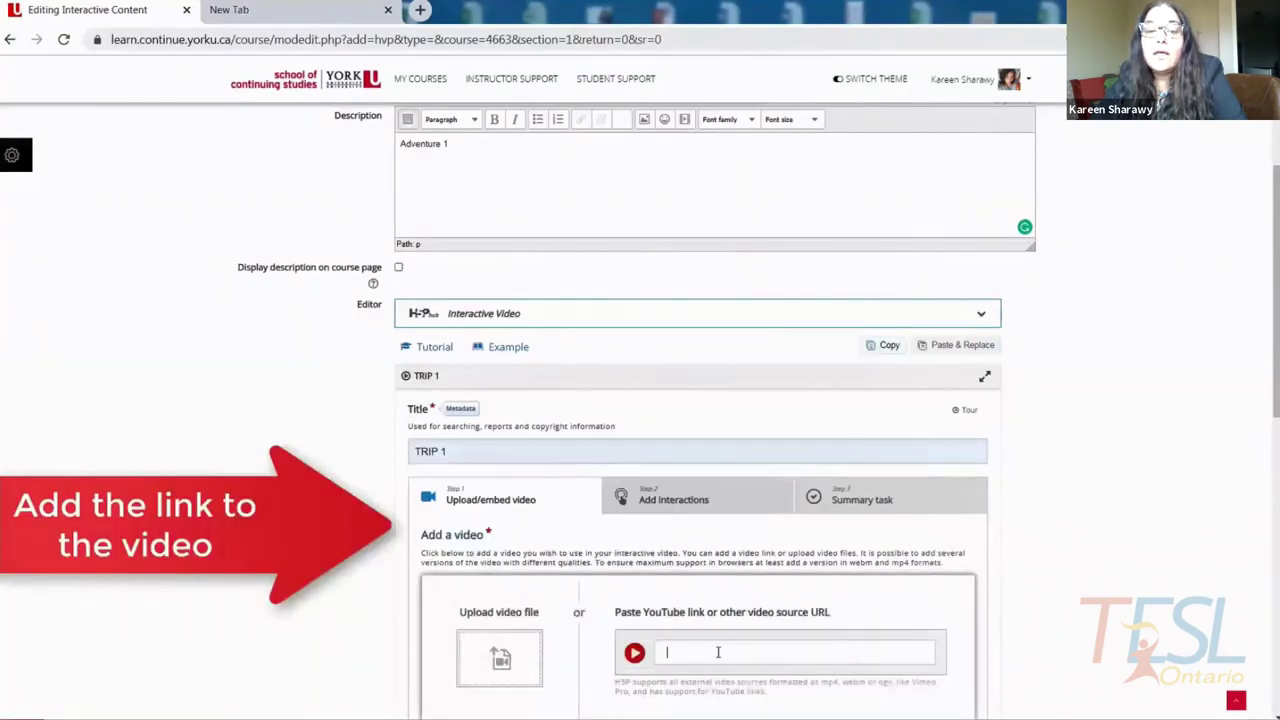
{"action": "type", "text": "https://www.youtube.com/watch?v=vsVqzWYetR0"}
{"action": "scroll", "coordinate": [859, 645], "scroll_direction": "down", "scroll_amount": 2}
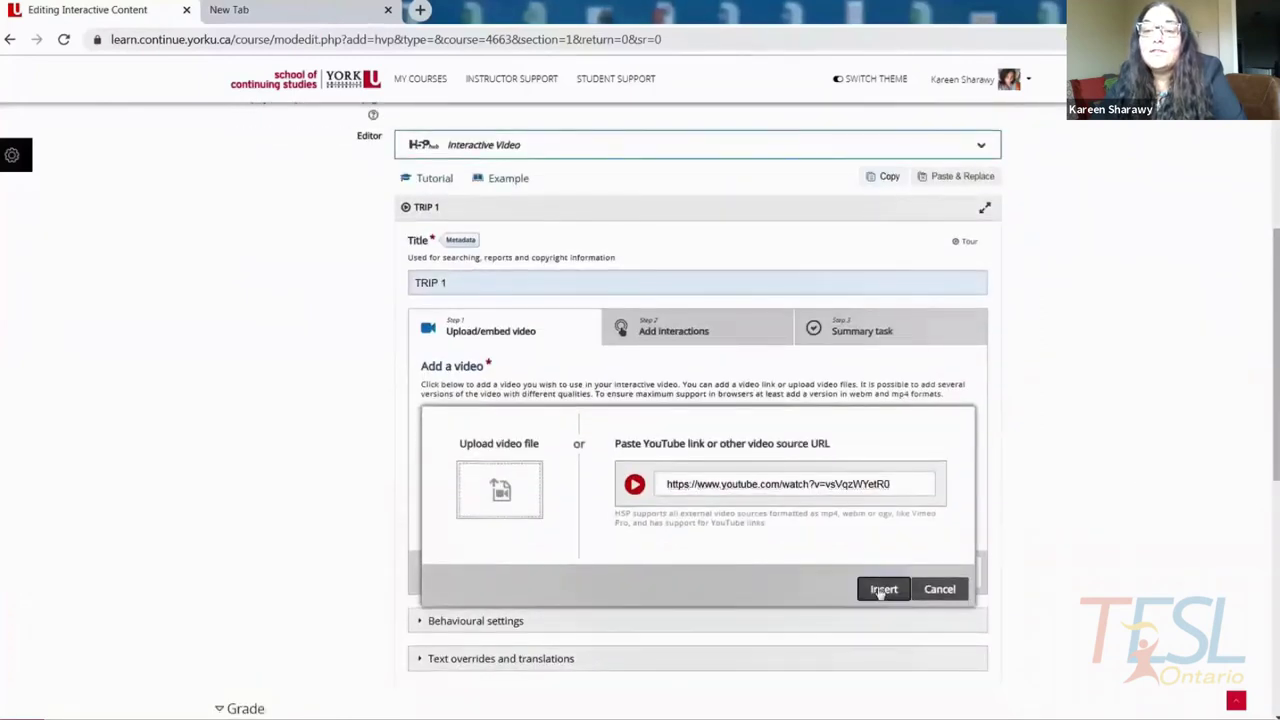
{"action": "left_click", "coordinate": [878, 591]}
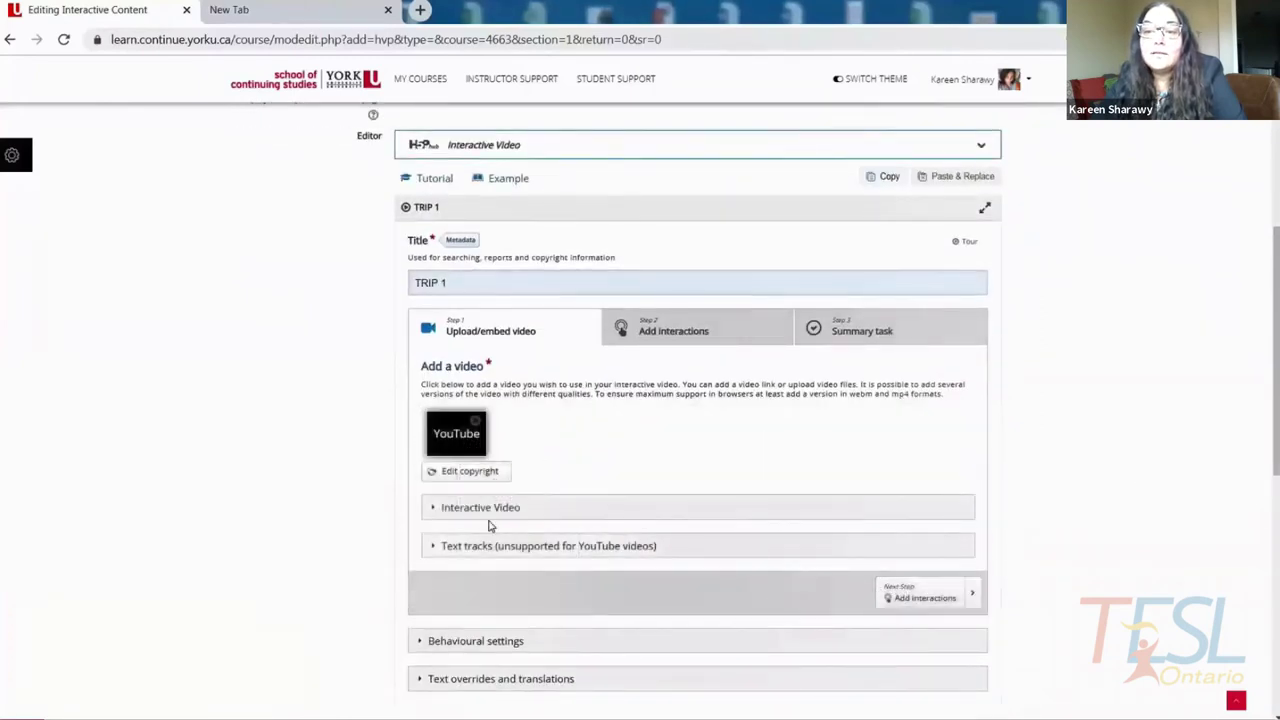
{"action": "left_click", "coordinate": [670, 333]}
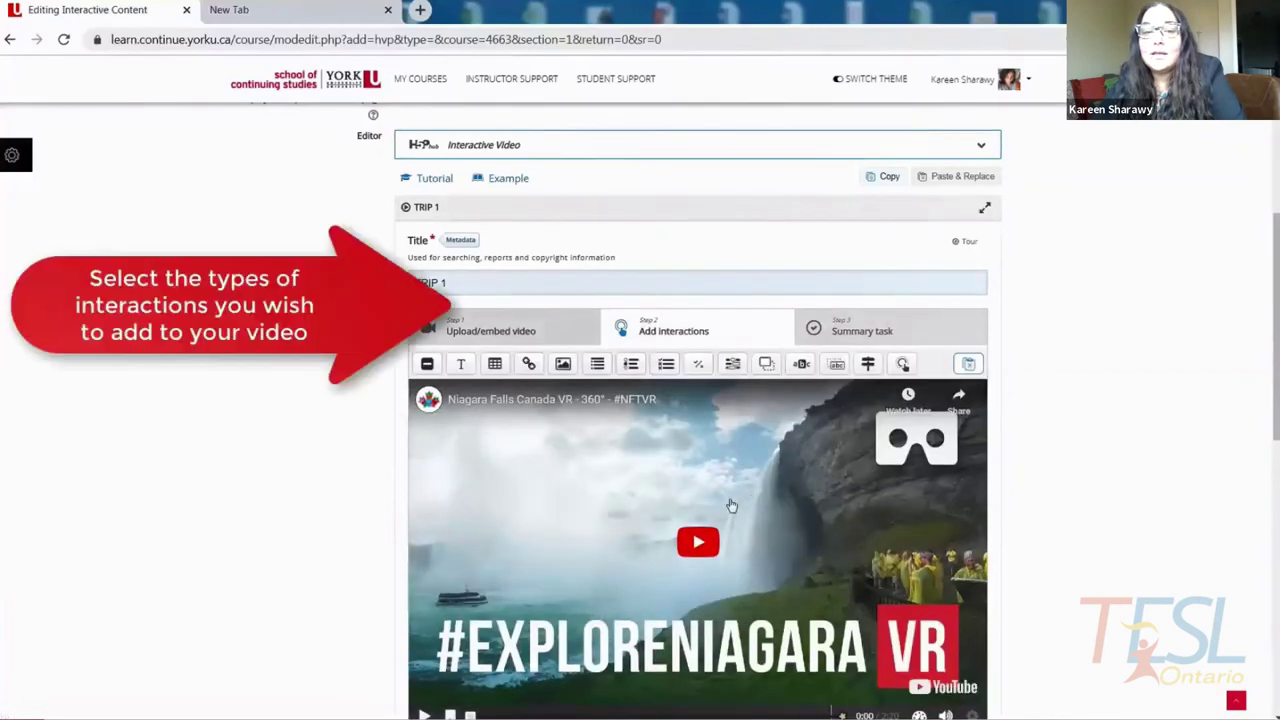
Pause the Niagara video at 0:06 and place a True/False question there
{"action": "left_click", "coordinate": [657, 505]}
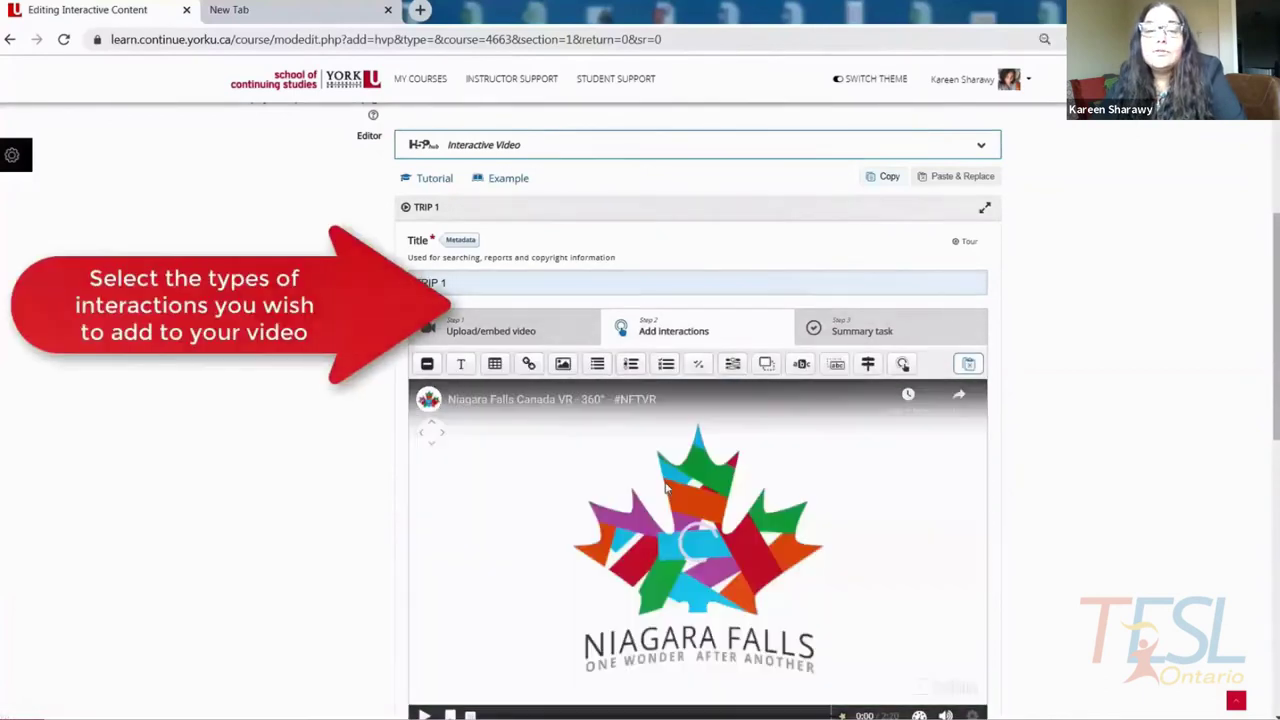
{"action": "scroll", "coordinate": [662, 490], "scroll_direction": "down", "scroll_amount": 2}
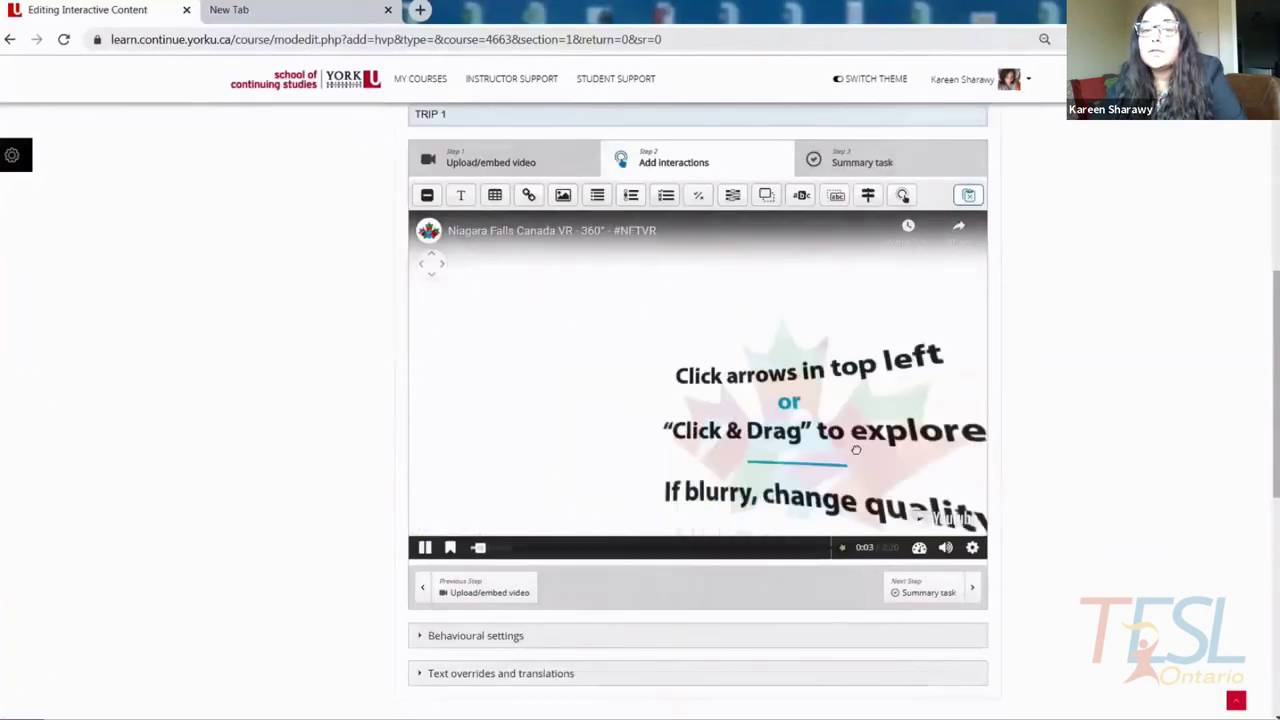
{"action": "left_click", "coordinate": [425, 547]}
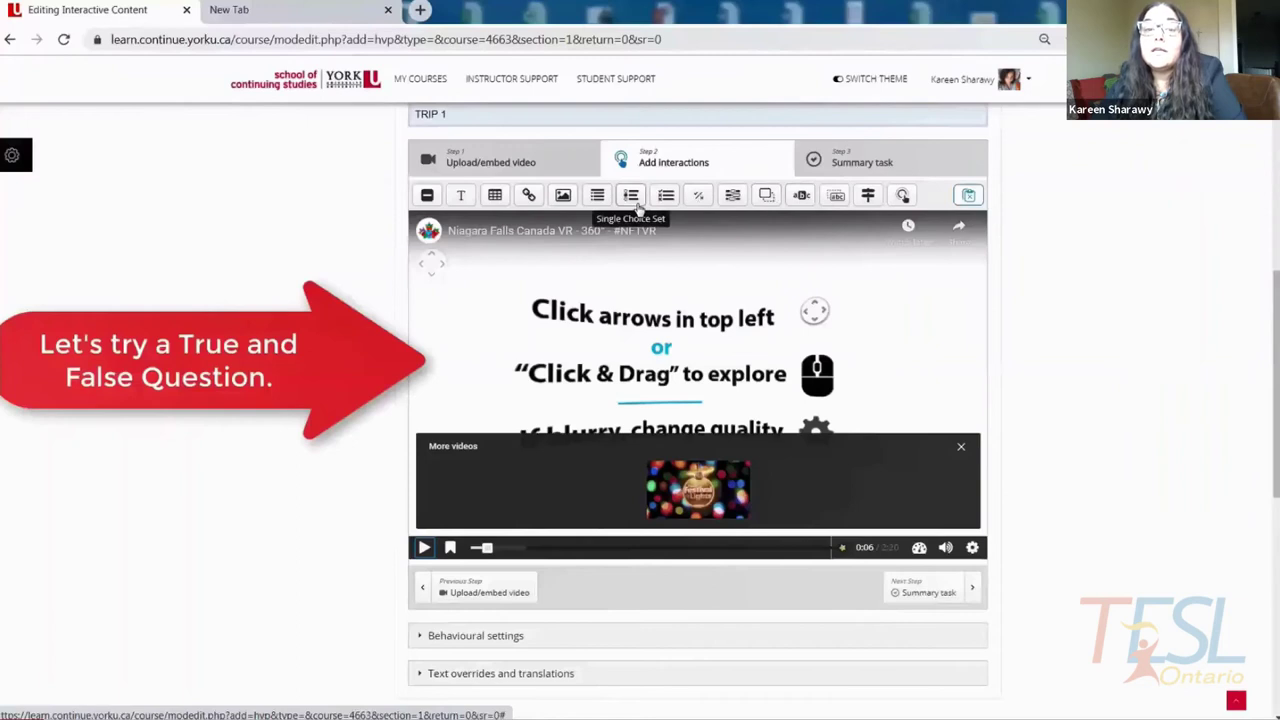
{"action": "left_click", "coordinate": [702, 198]}
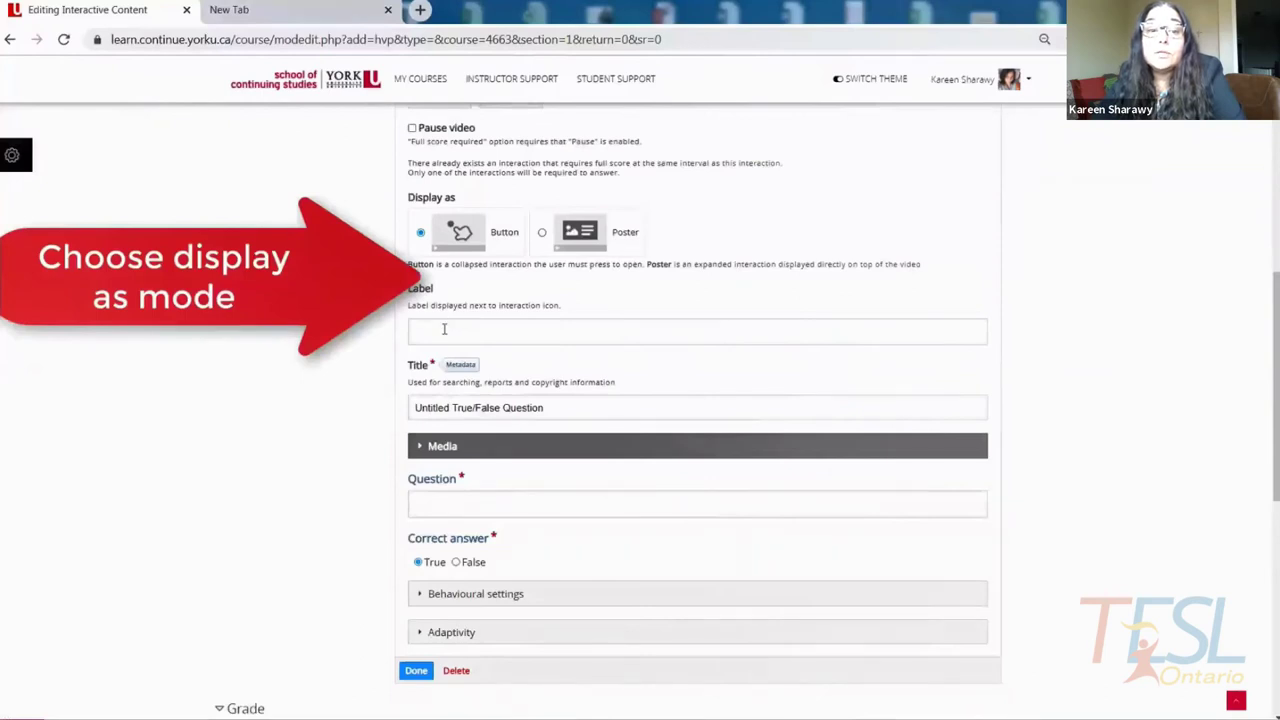
Write the question 'This trip is in winter', mark False as correct, and enable Pause video
{"action": "left_click", "coordinate": [460, 504]}
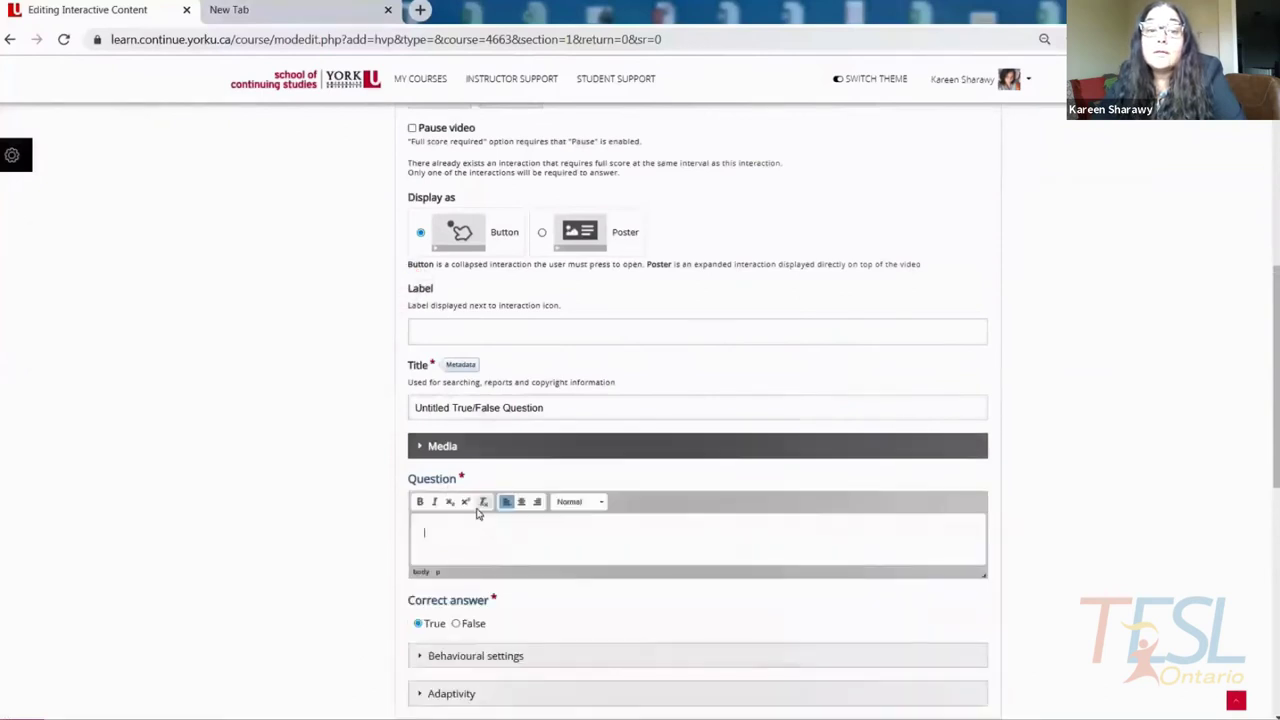
{"action": "type", "text": "I"}
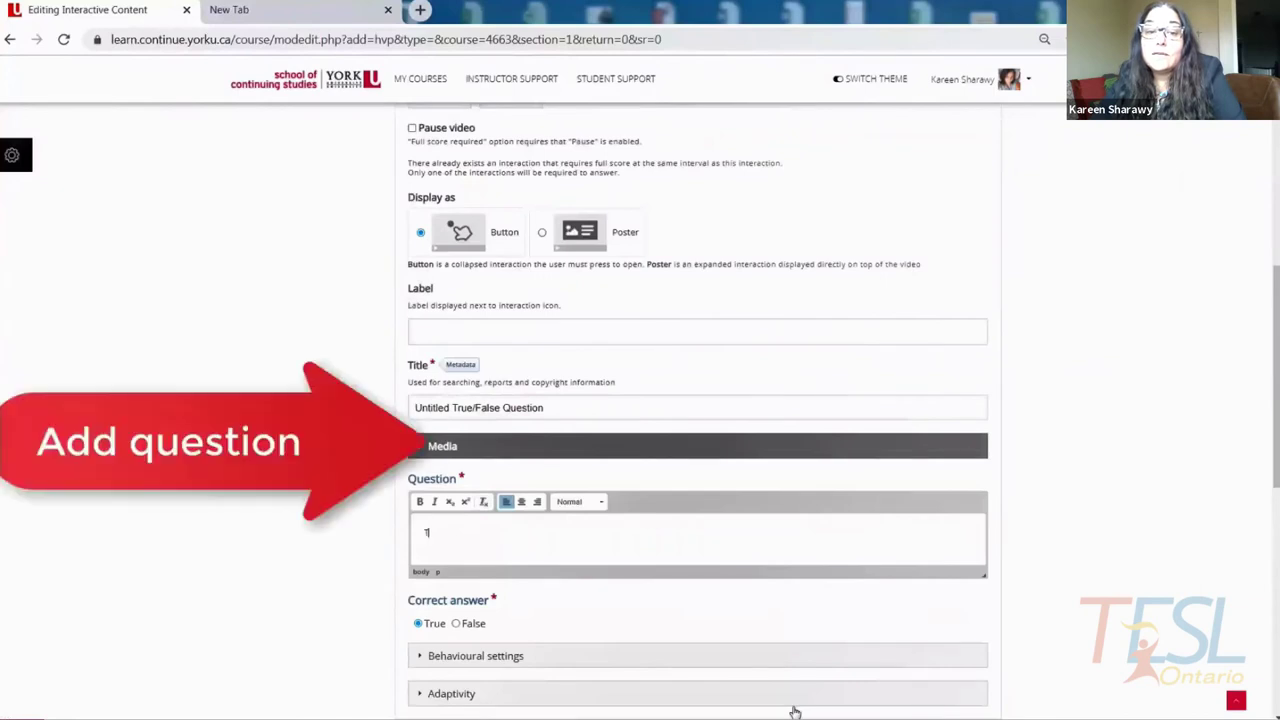
{"action": "type", "text": "his tr"}
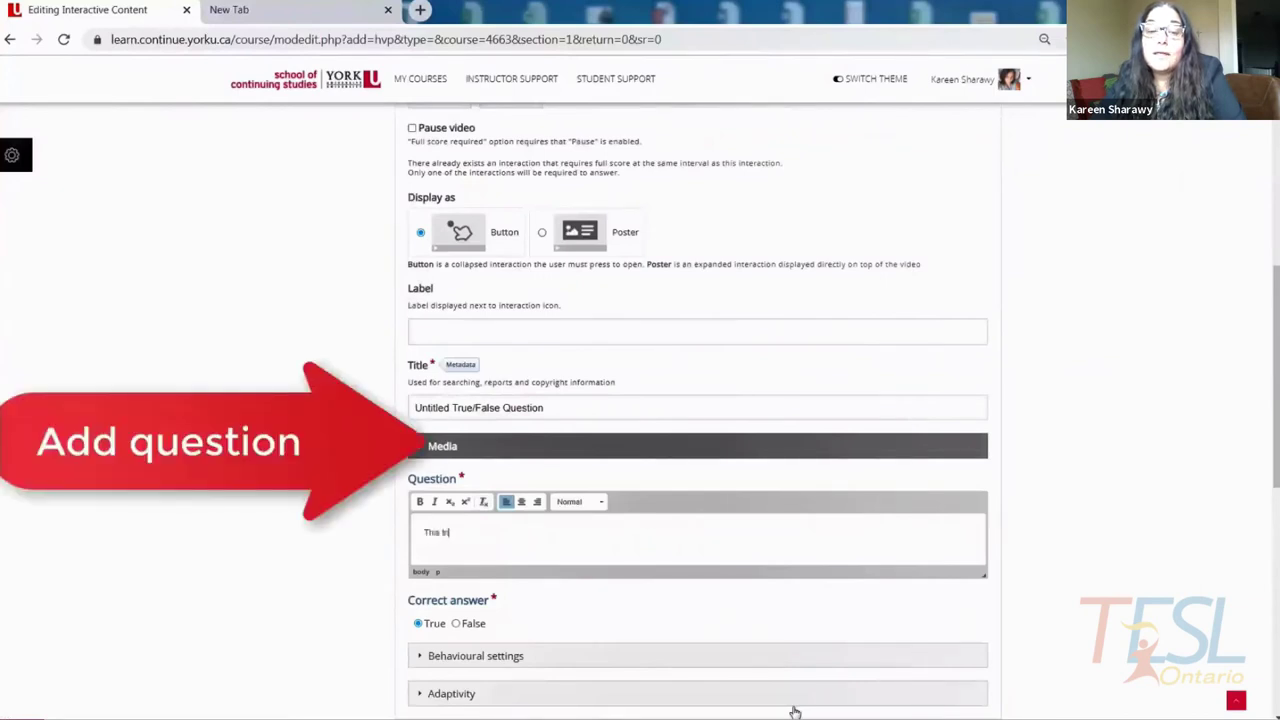
{"action": "type", "text": "ip is in "}
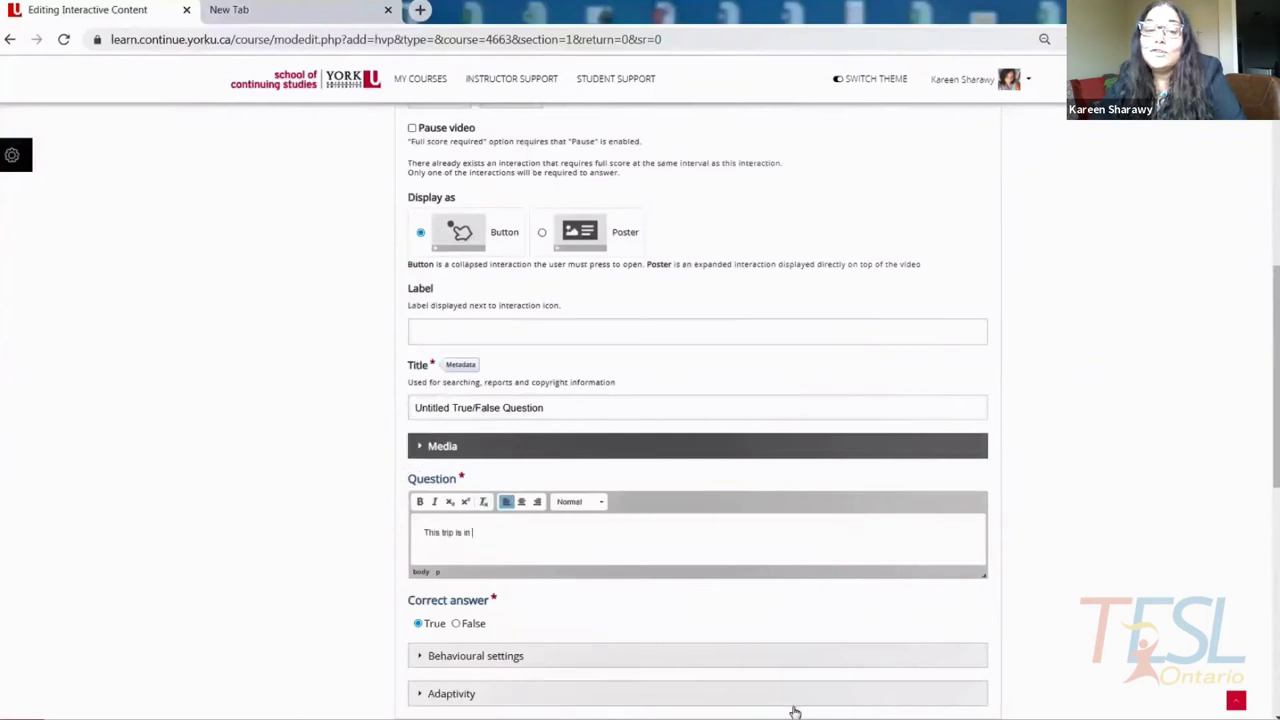
{"action": "type", "text": "w"}
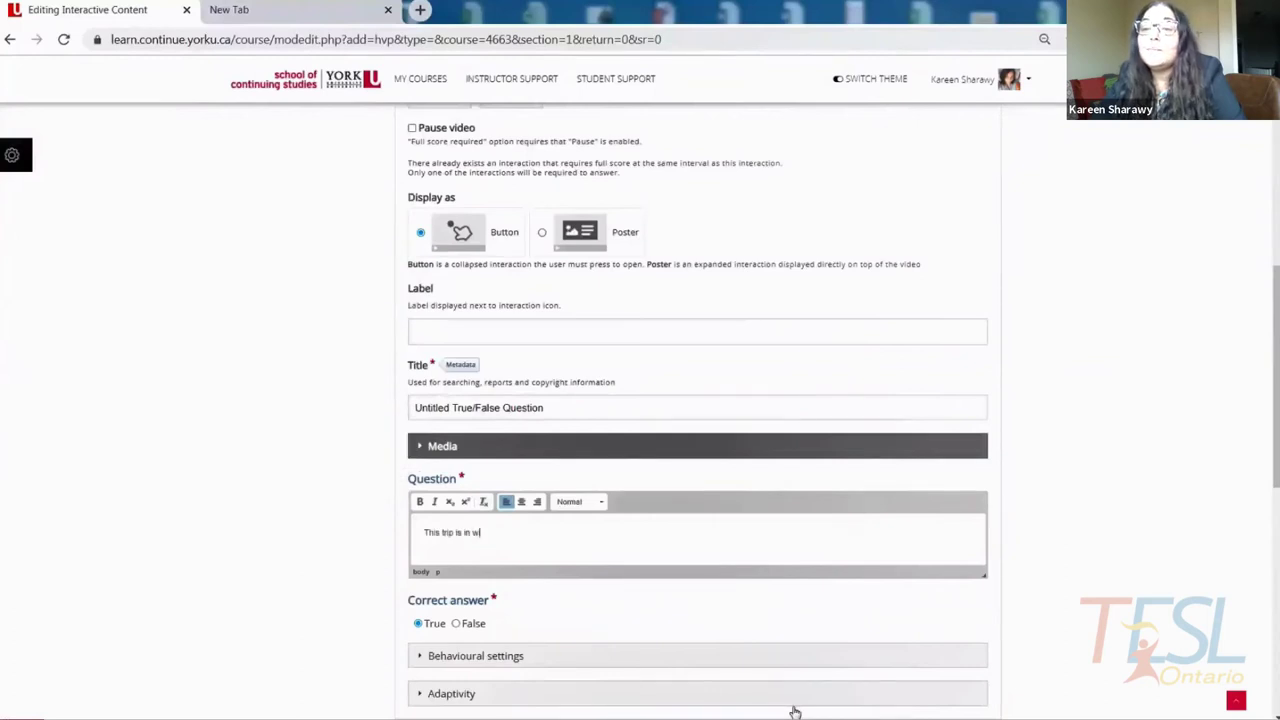
{"action": "type", "text": "inter."}
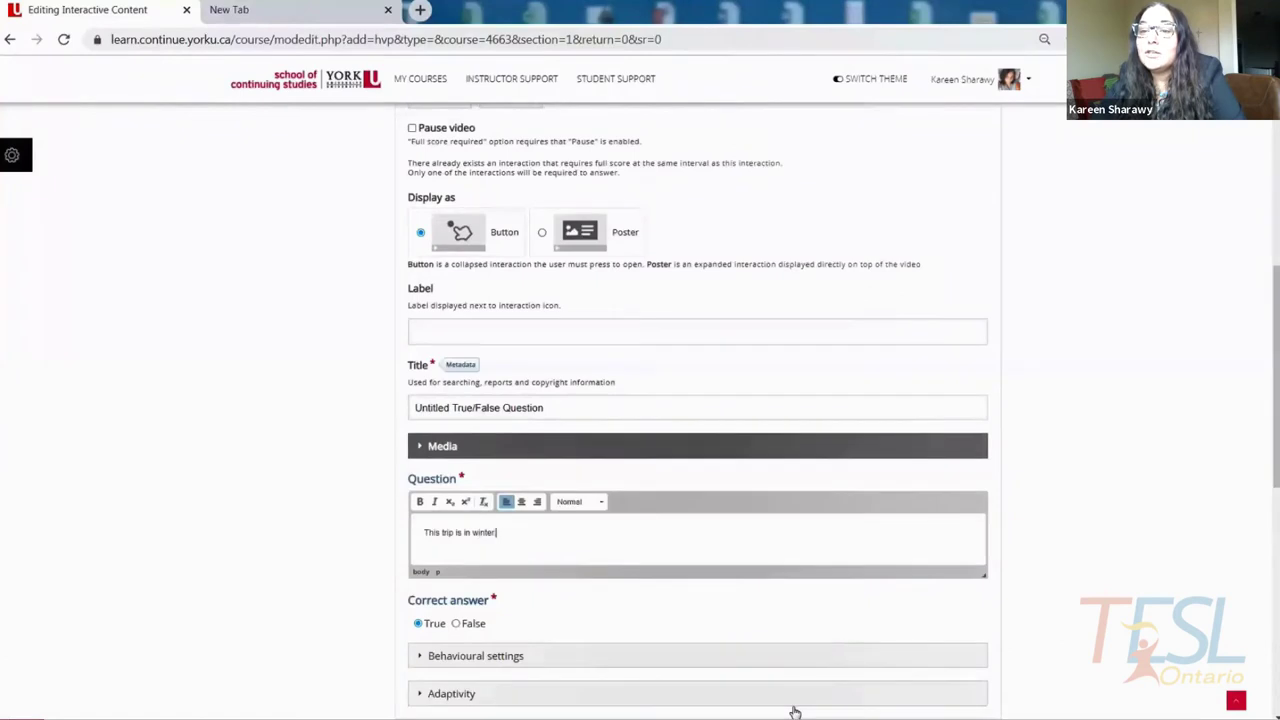
{"action": "left_click", "coordinate": [456, 624]}
{"action": "scroll", "coordinate": [651, 333], "scroll_direction": "up", "scroll_amount": 3}
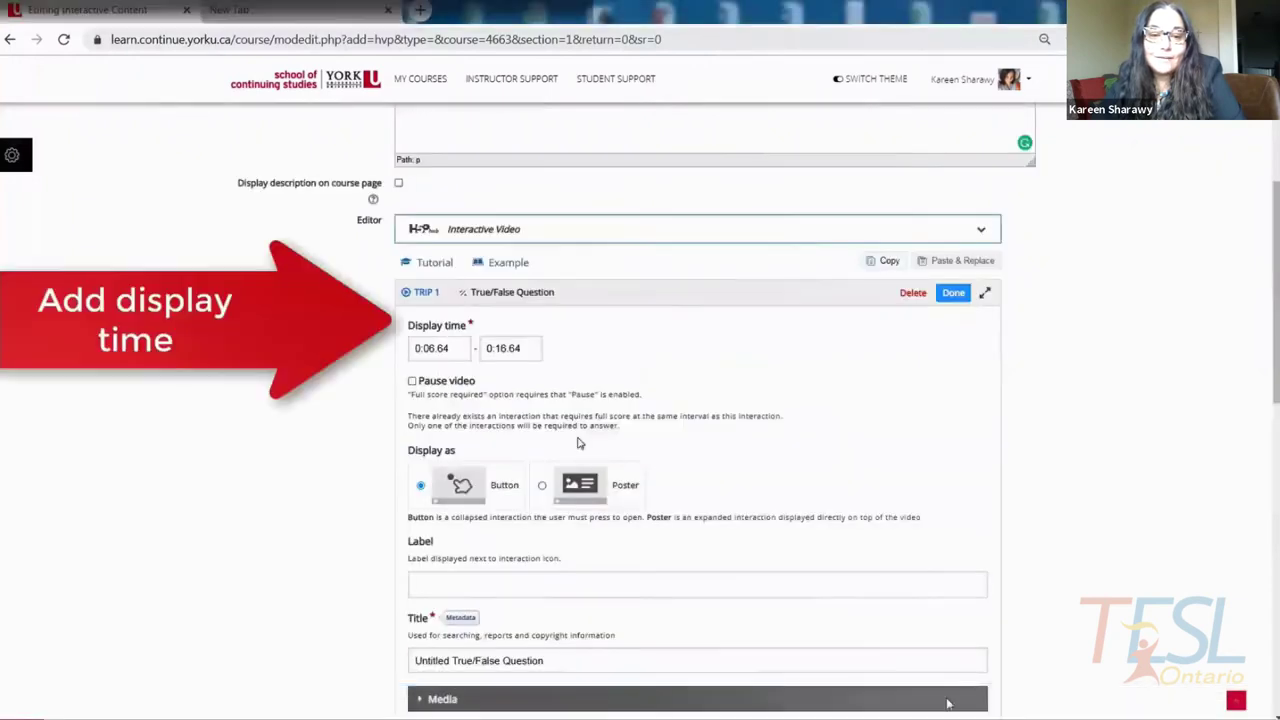
{"action": "left_click", "coordinate": [412, 384]}
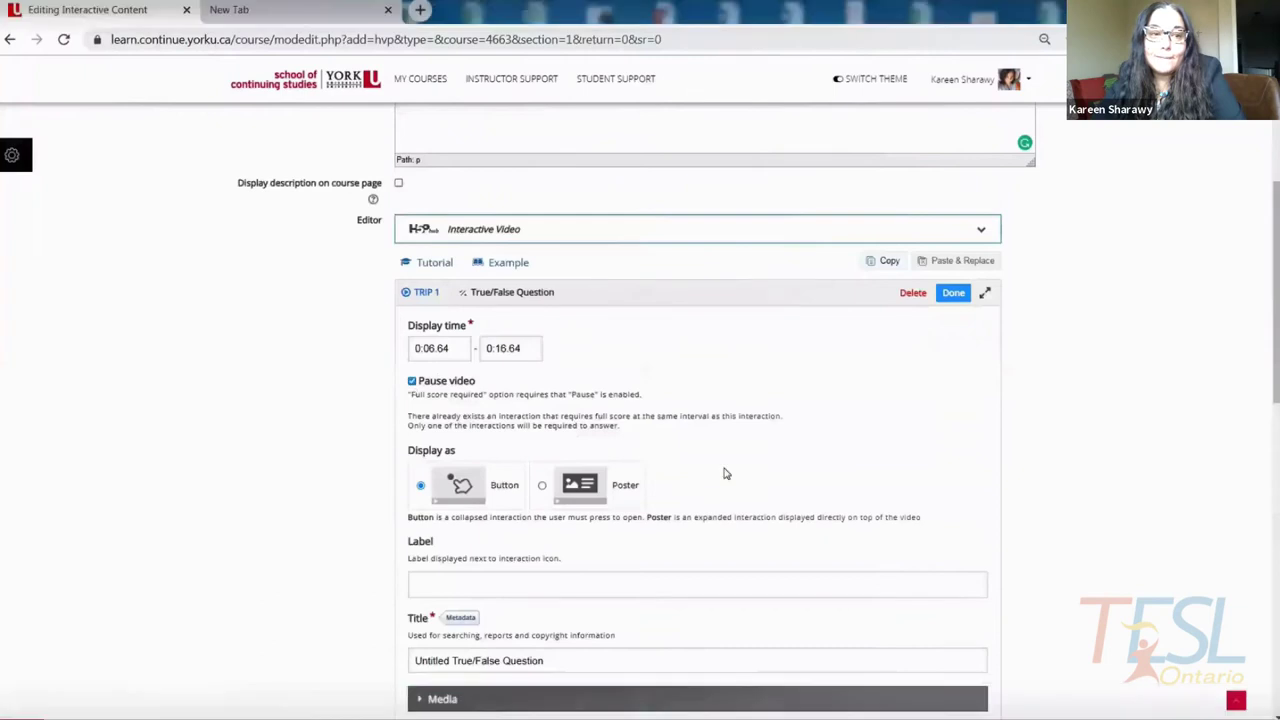
{"action": "scroll", "coordinate": [726, 474], "scroll_direction": "down", "scroll_amount": 2}
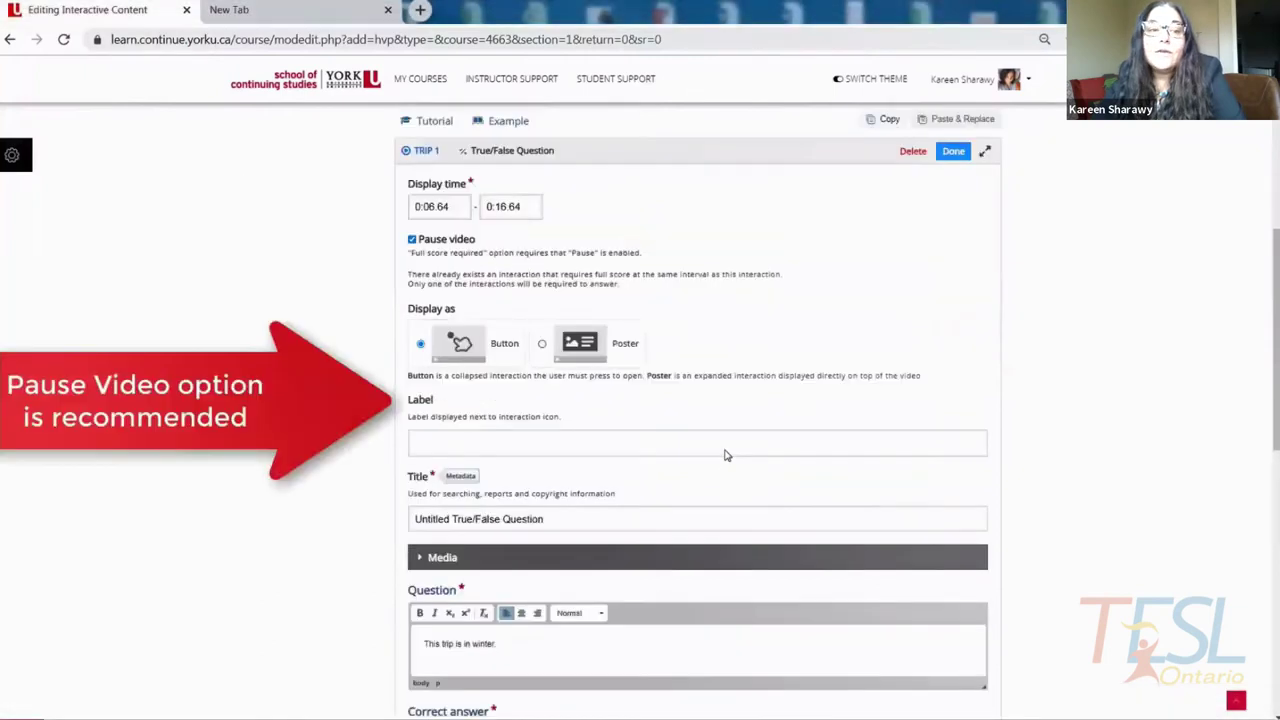
{"action": "scroll", "coordinate": [726, 455], "scroll_direction": "down", "scroll_amount": 3}
{"action": "scroll", "coordinate": [726, 453], "scroll_direction": "down", "scroll_amount": 2}
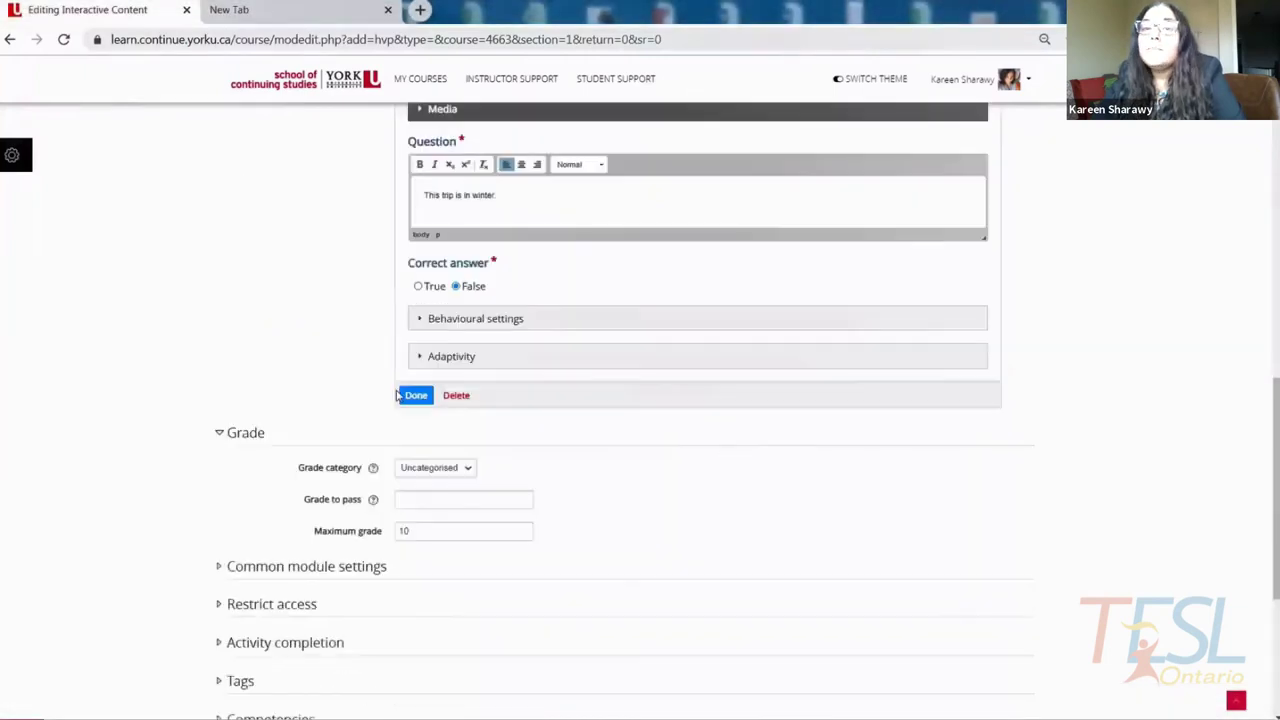
Confirm the True/False question with Done, then Save and display the TRIP 1 activity
{"action": "left_click", "coordinate": [414, 395]}
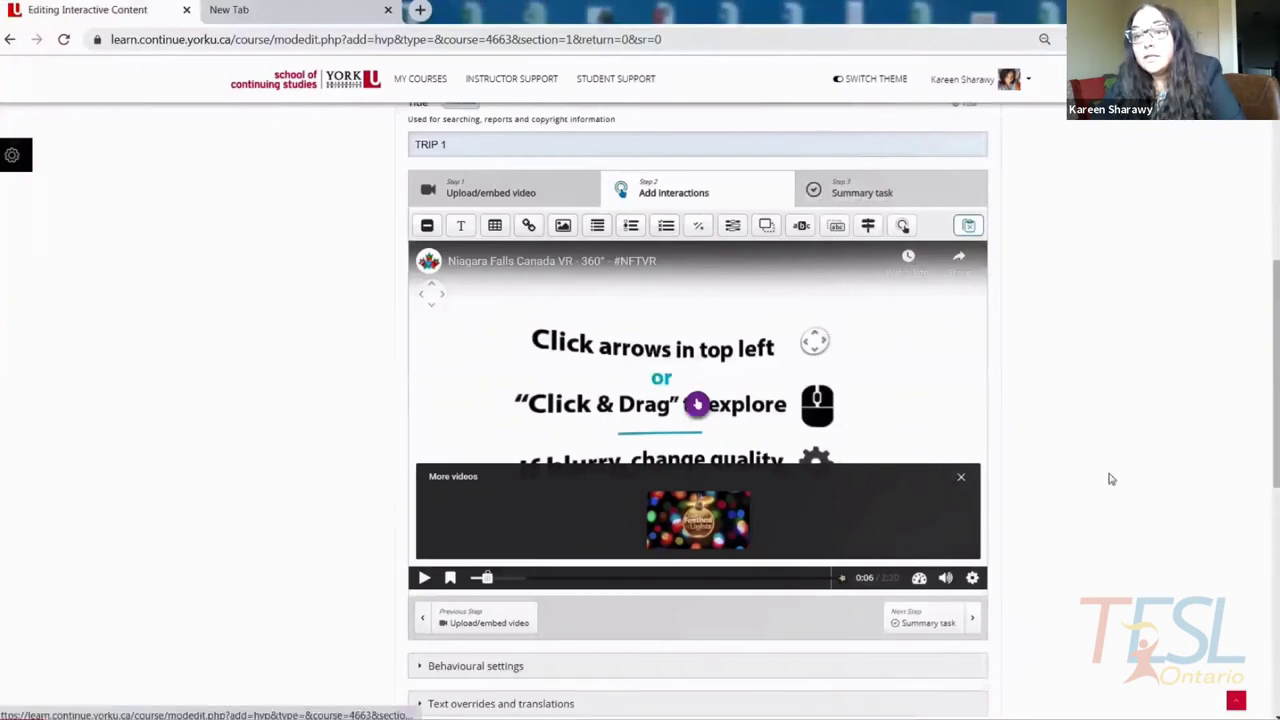
{"action": "scroll", "coordinate": [1224, 436], "scroll_direction": "down", "scroll_amount": 3}
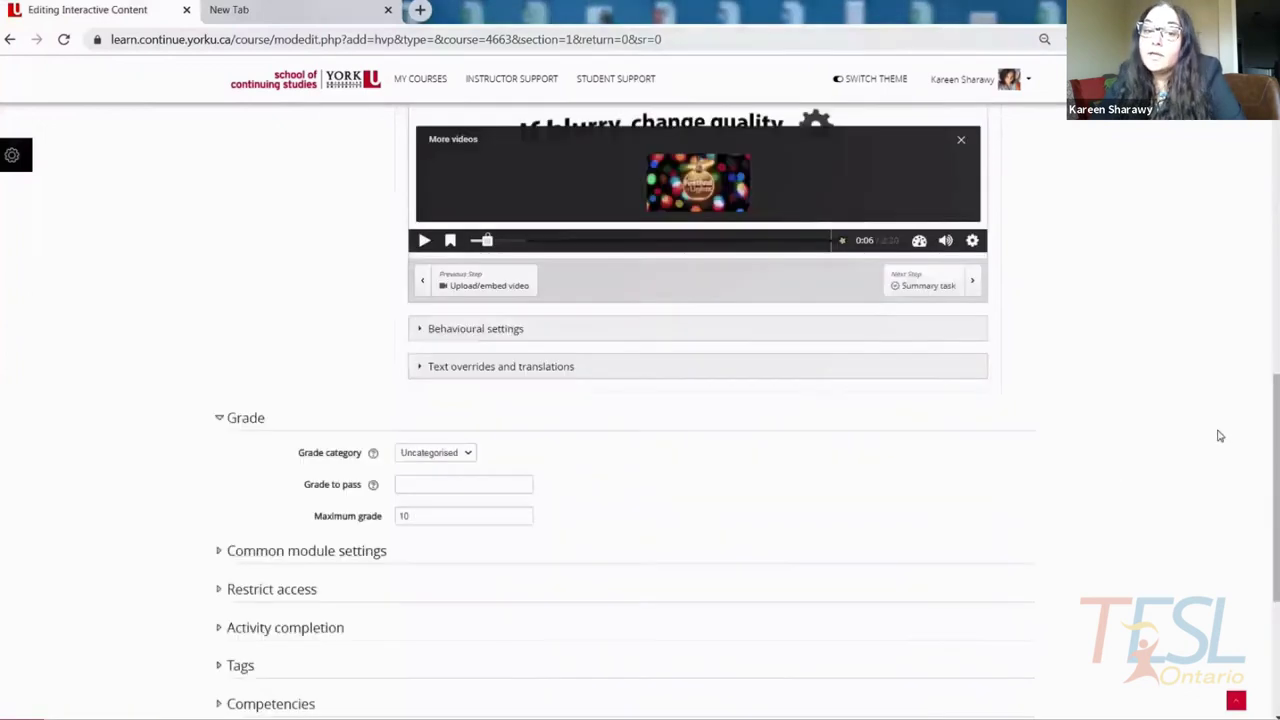
{"action": "scroll", "coordinate": [1219, 436], "scroll_direction": "down", "scroll_amount": 3}
{"action": "left_click", "coordinate": [563, 447]}
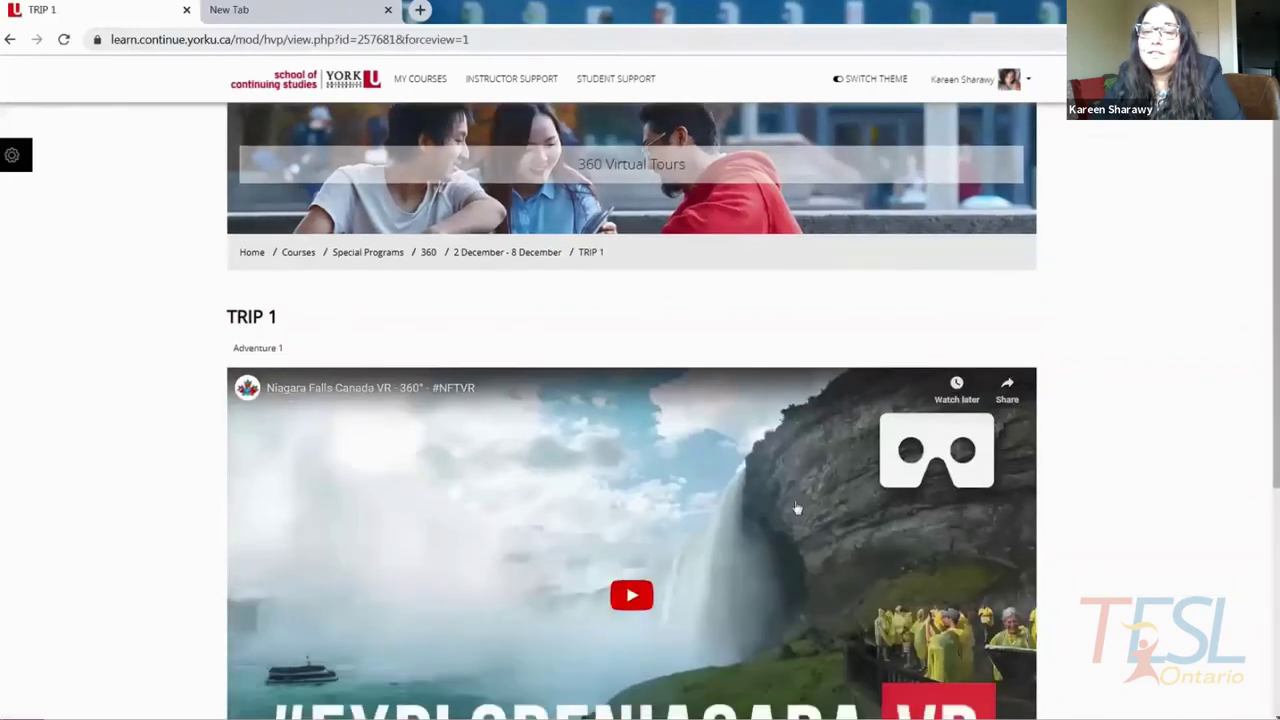
Play TRIP 1 to the 0:06 question, answer False, and check it for 1 of 1 points
{"action": "scroll", "coordinate": [797, 508], "scroll_direction": "down", "scroll_amount": 2}
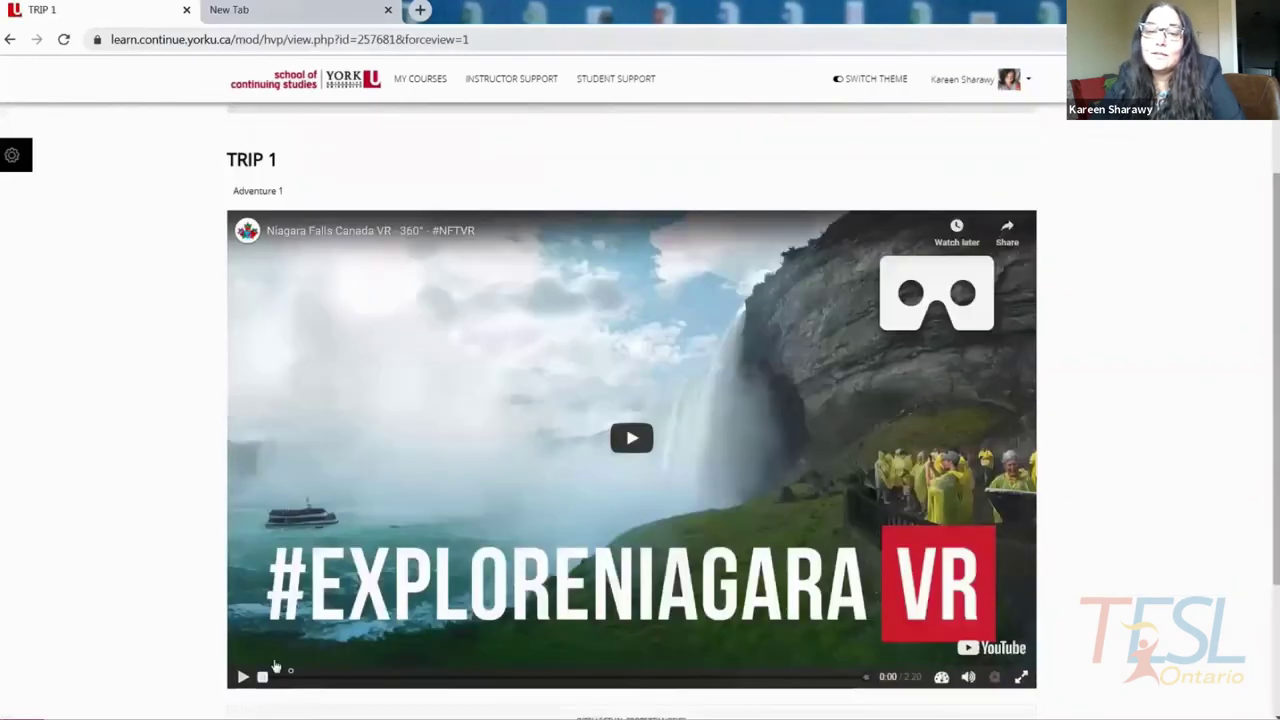
{"action": "left_click", "coordinate": [803, 414]}
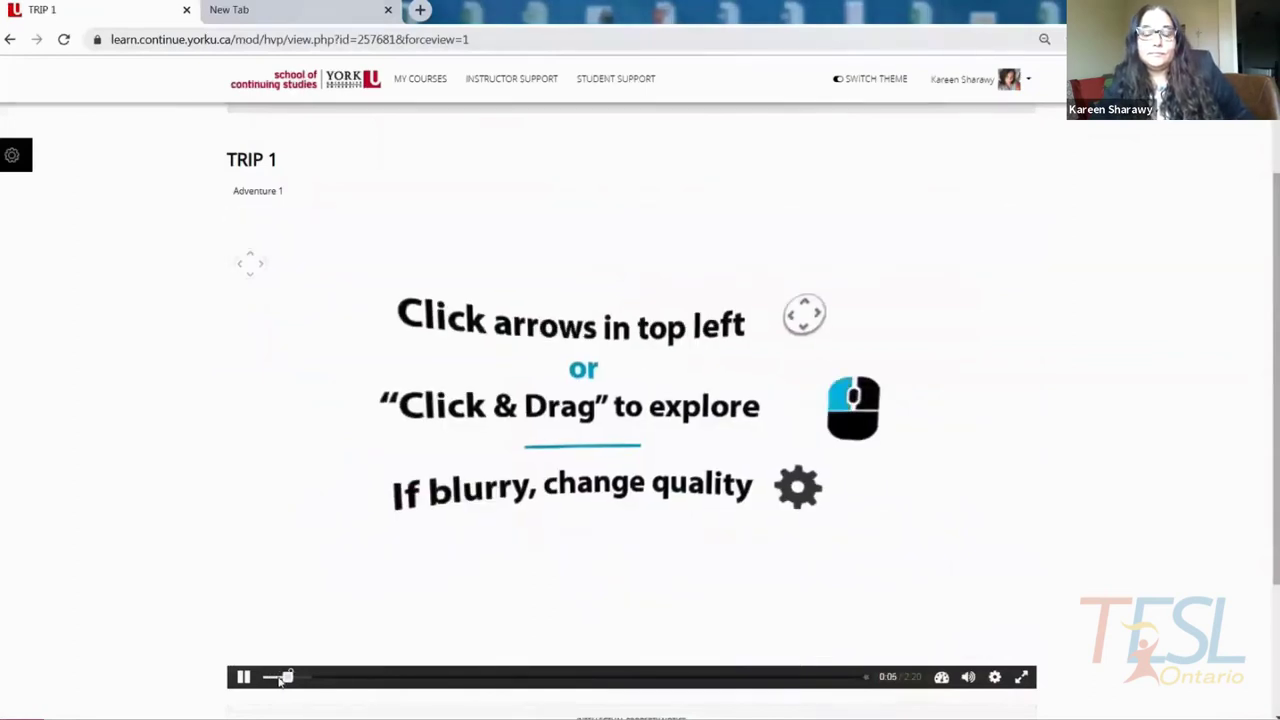
{"action": "left_click_drag", "start_coordinate": [281, 680], "coordinate": [289, 685]}
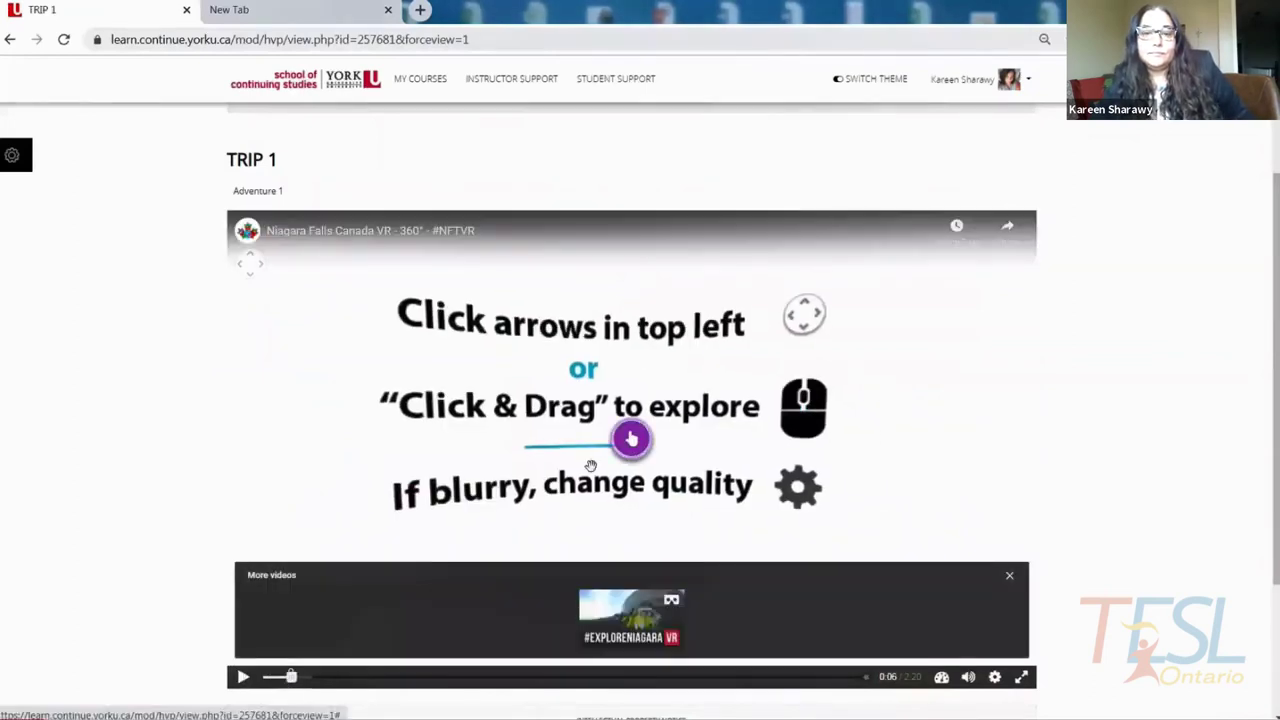
{"action": "left_click", "coordinate": [631, 447]}
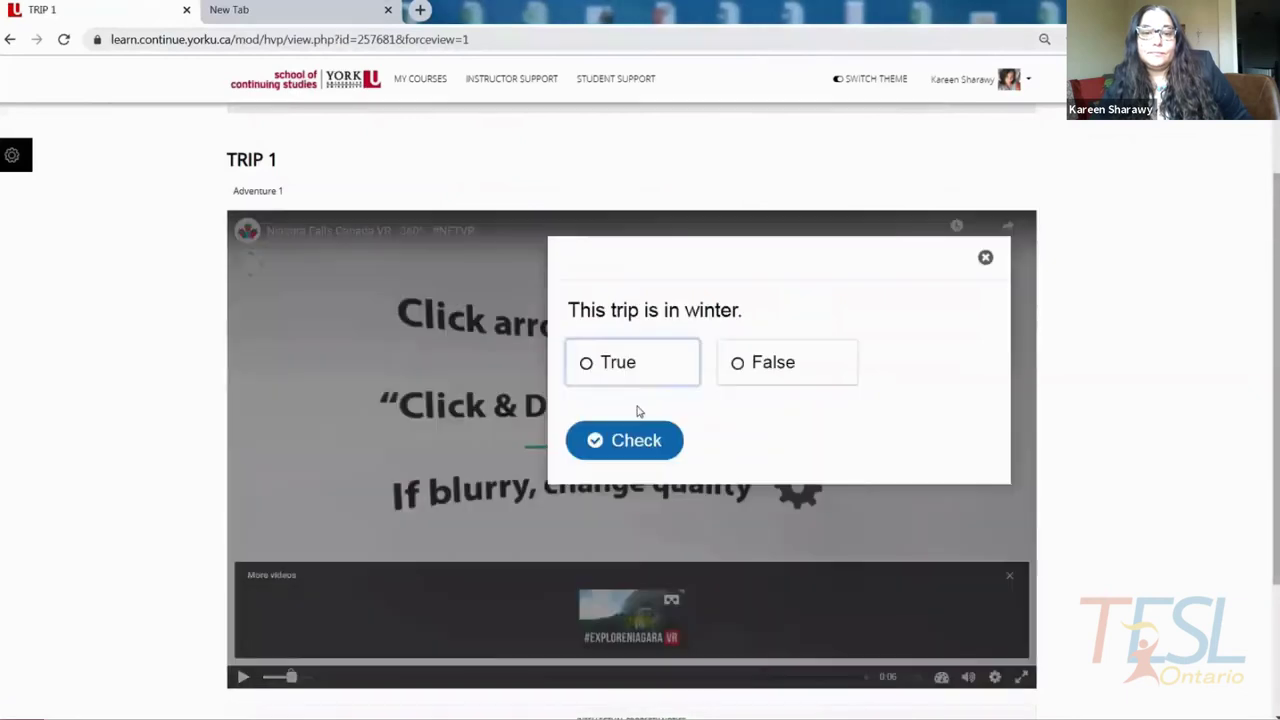
{"action": "left_click", "coordinate": [745, 378]}
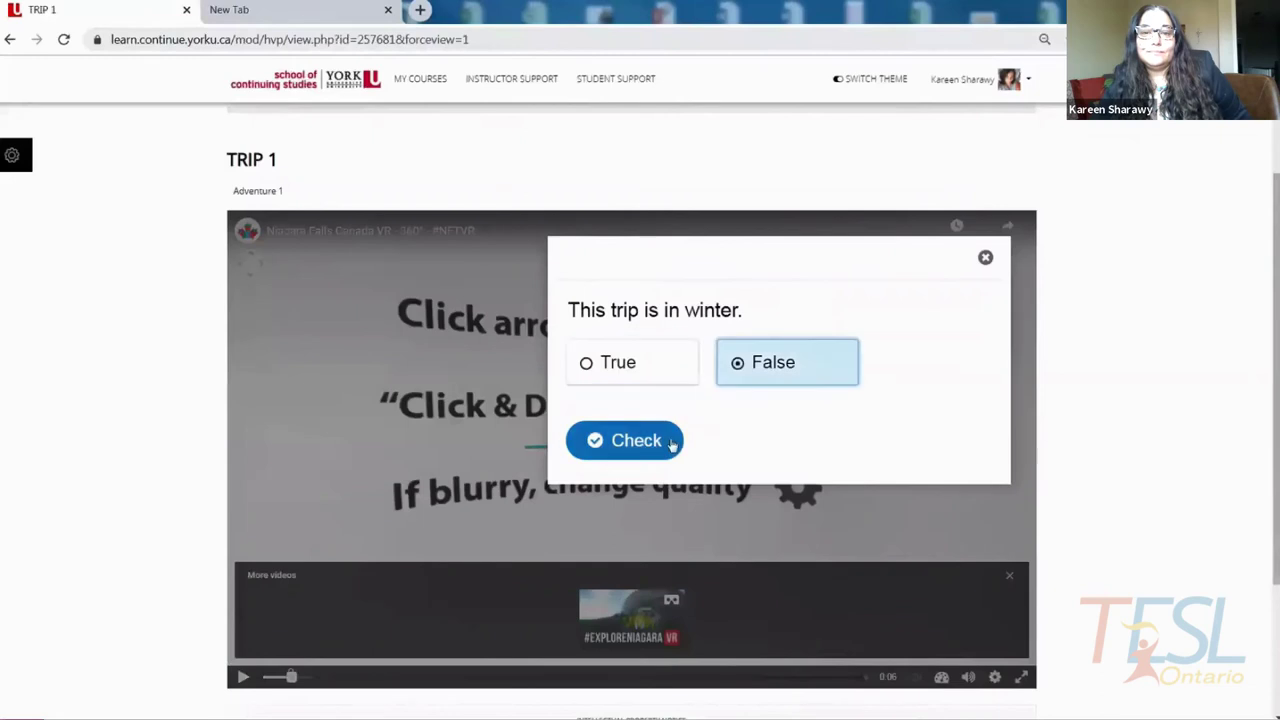
{"action": "left_click", "coordinate": [670, 443]}
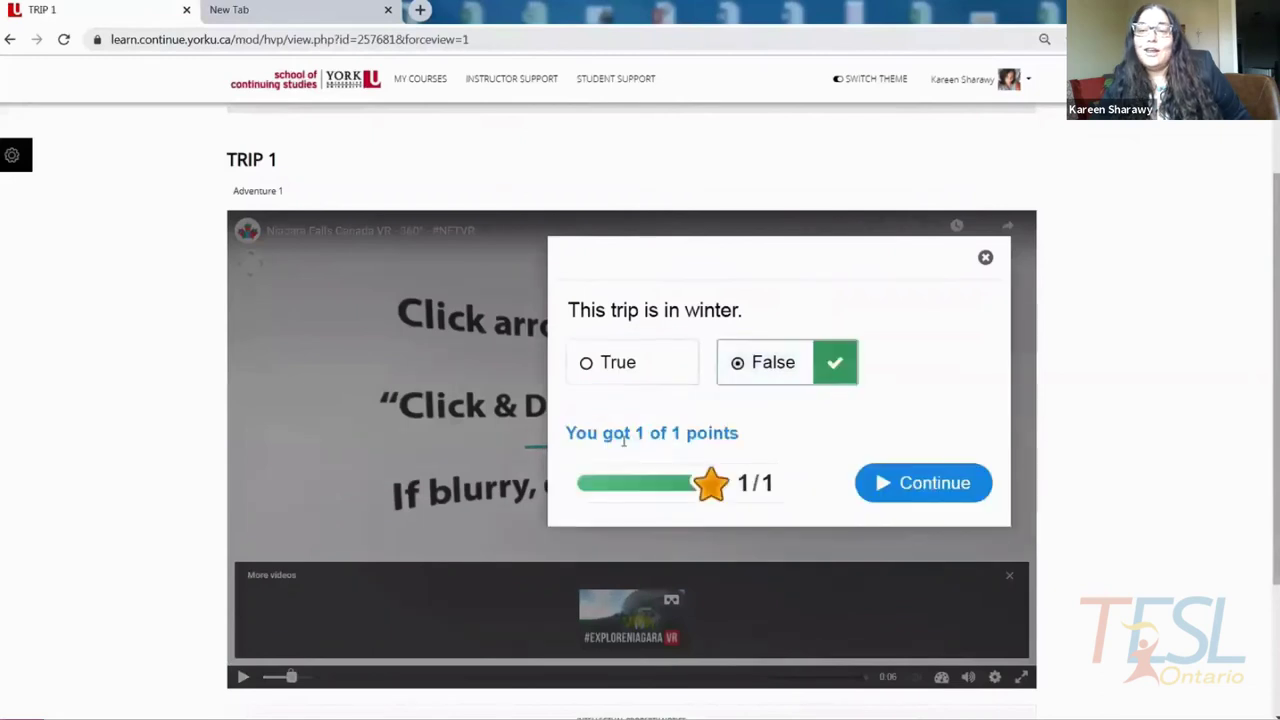